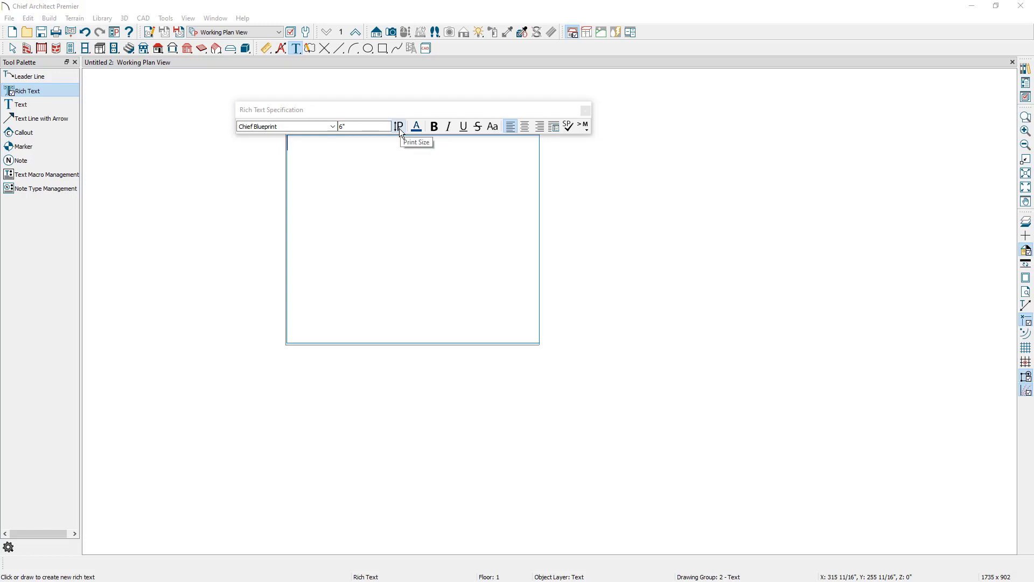
Review the print size calculator without changing it and enter the heading "Chief Architect Software" in the rich text box
left_click(399, 127)
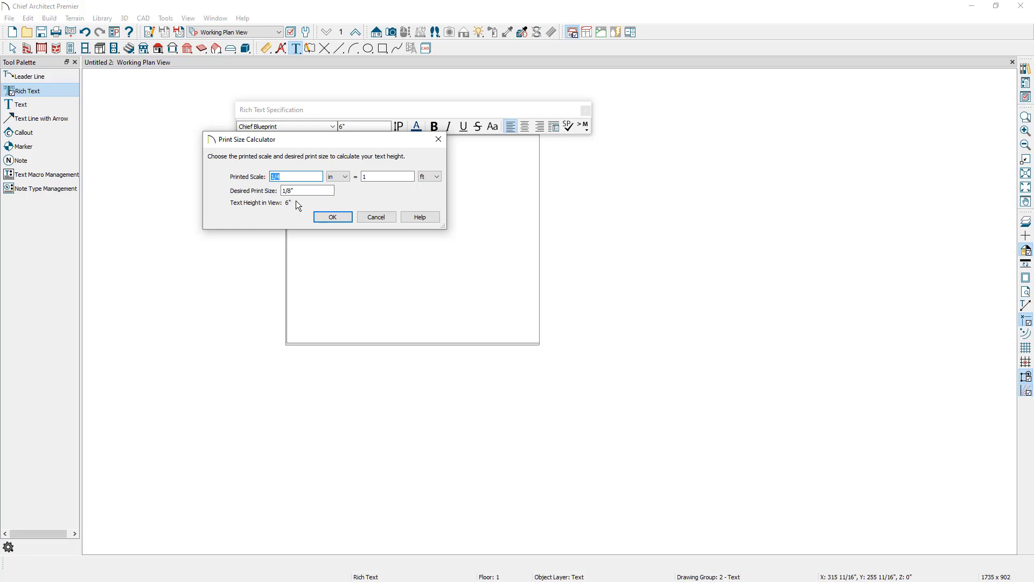
left_click(373, 220)
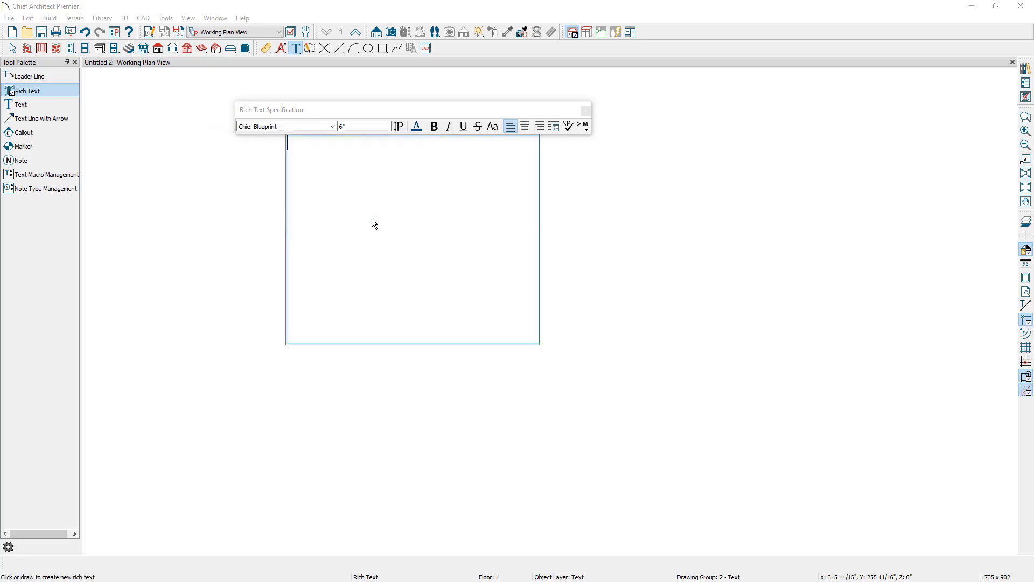
type("Chief Architect Software")
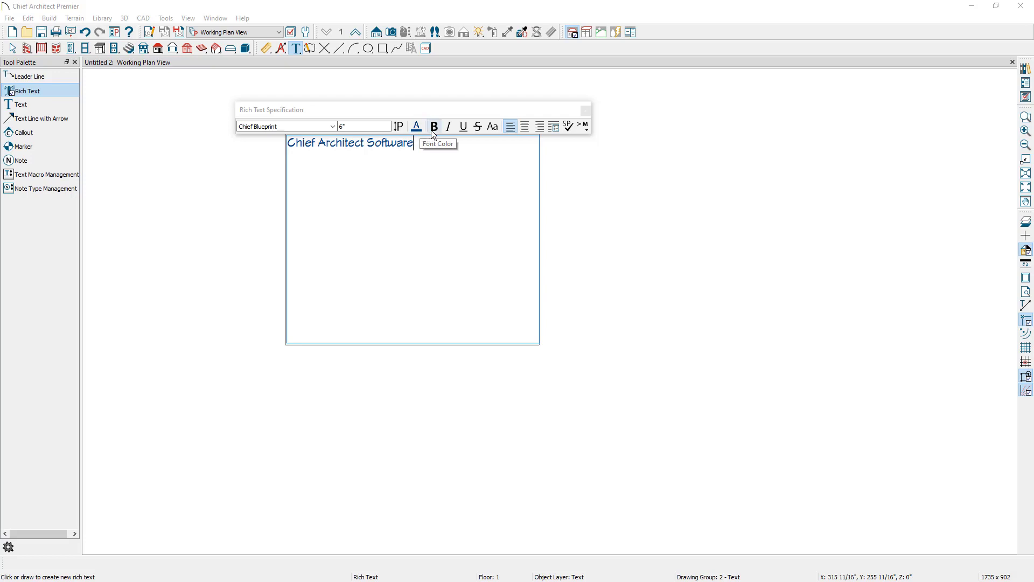
Make the "Chief Architect Software" heading bold, underlined and centered, and review its paragraph options without changing them
left_click_drag(415, 143, 287, 147)
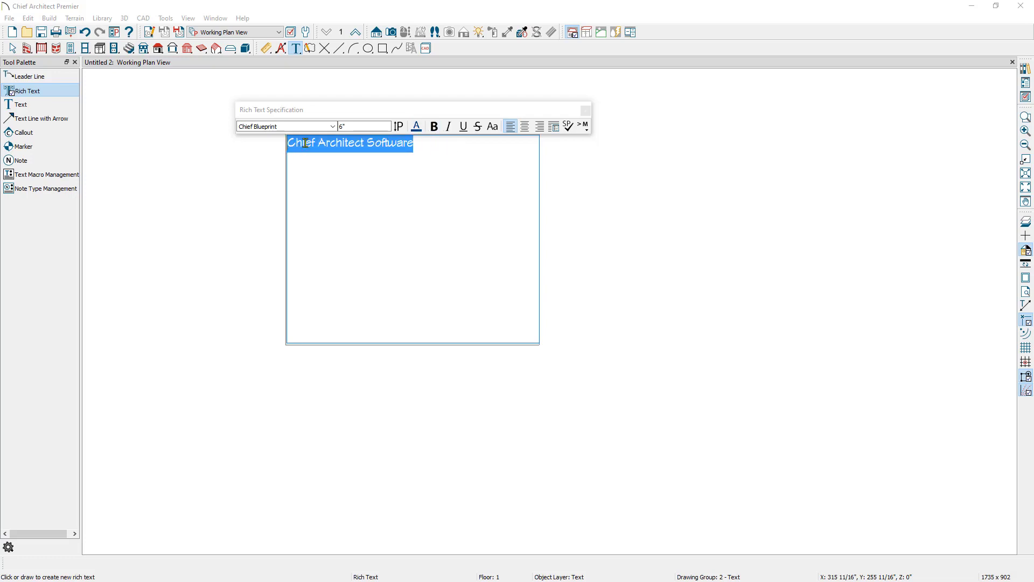
left_click(434, 127)
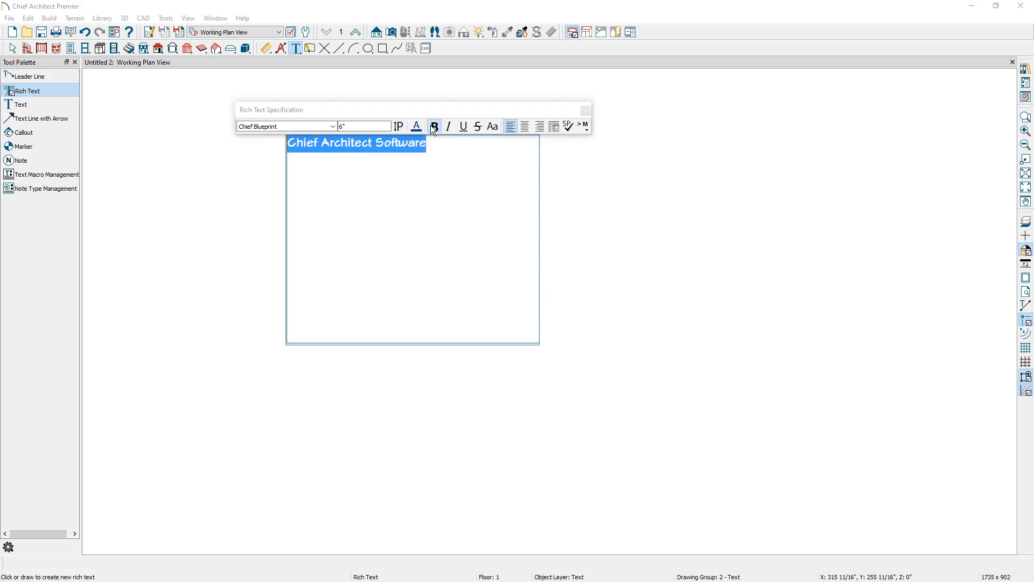
left_click(461, 132)
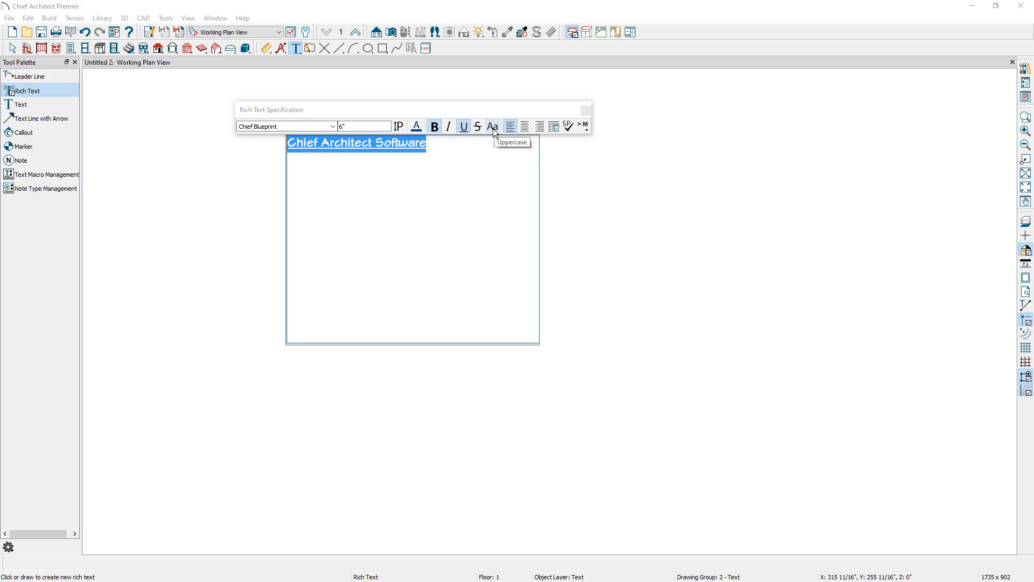
left_click(525, 129)
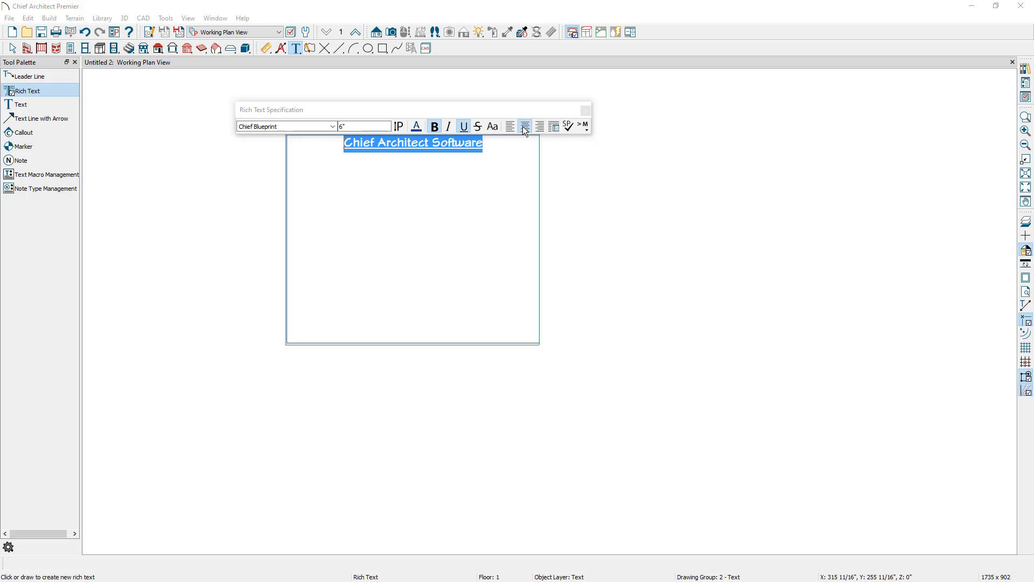
left_click(553, 129)
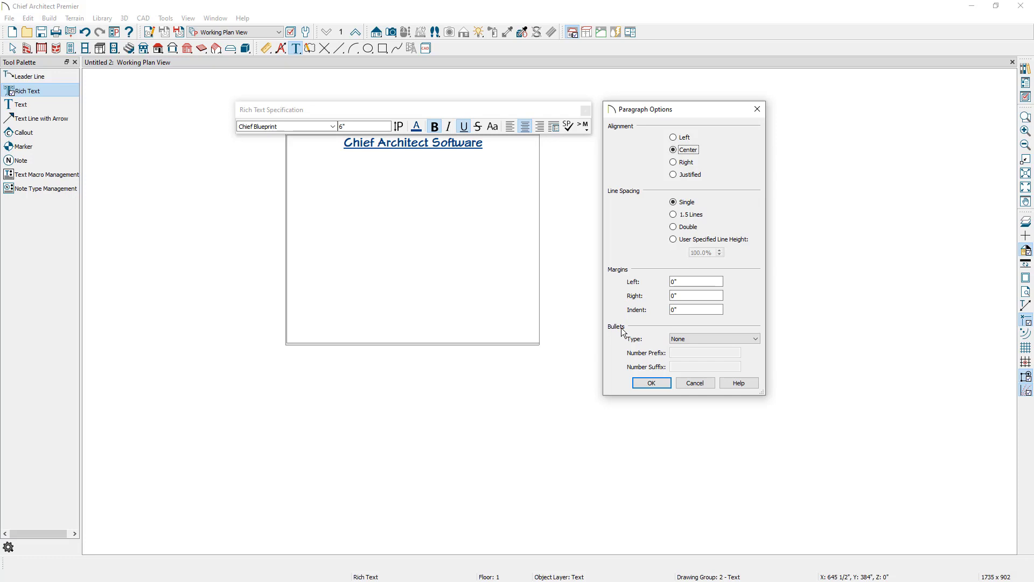
left_click(694, 383)
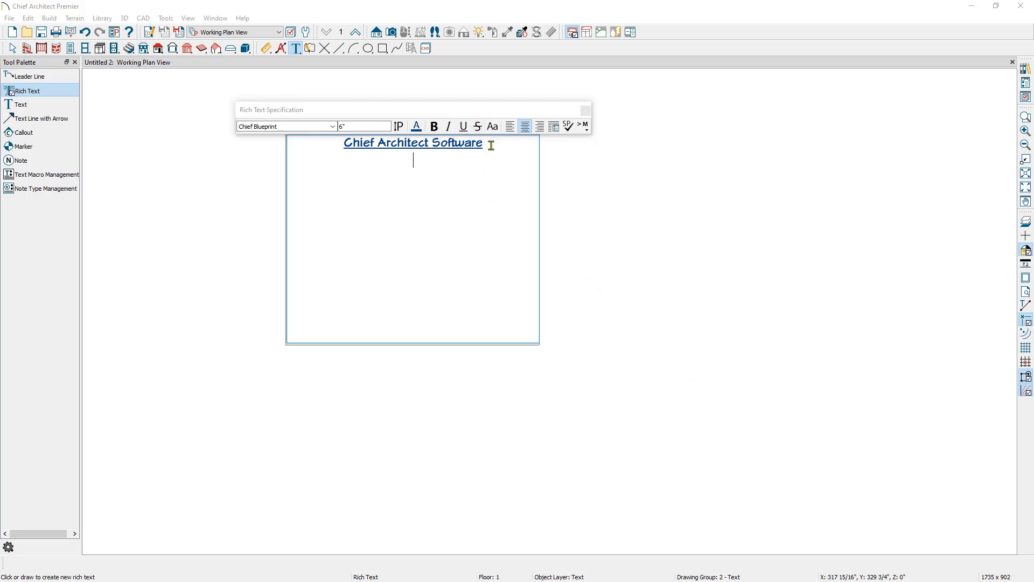
Left-align the line below the heading and give it Numbers bullets with a period suffix
left_click(511, 129)
left_click(554, 127)
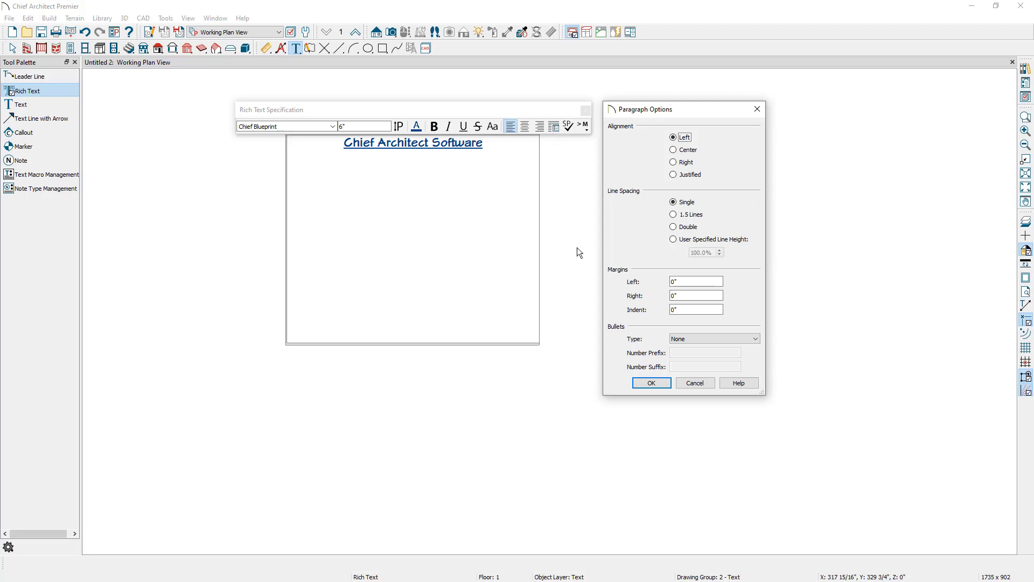
left_click(677, 339)
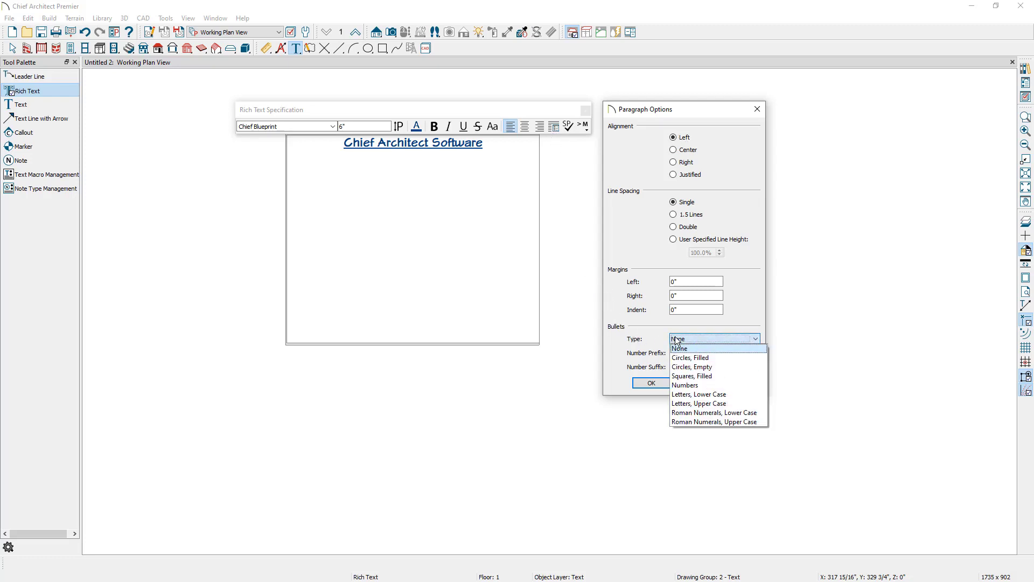
left_click(690, 385)
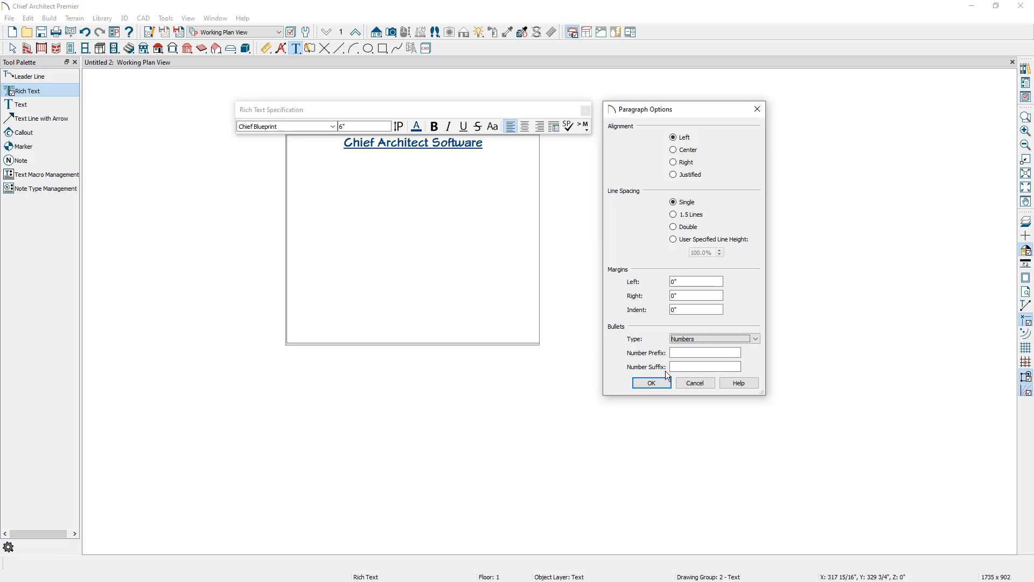
left_click(675, 367)
left_click(651, 382)
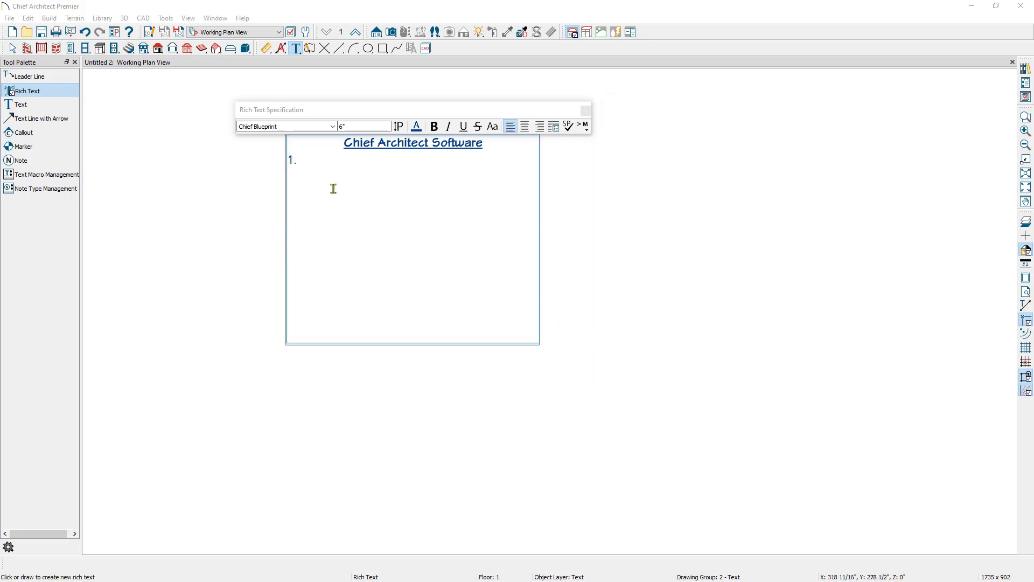
Enter three numbered list items below the heading: "Bullet", "Bullet 2" and the deliberately misspelled "bulet 3"
type("Bullet")
key("Return")
type("Bullet 2")
key("Return")
type("Bul")
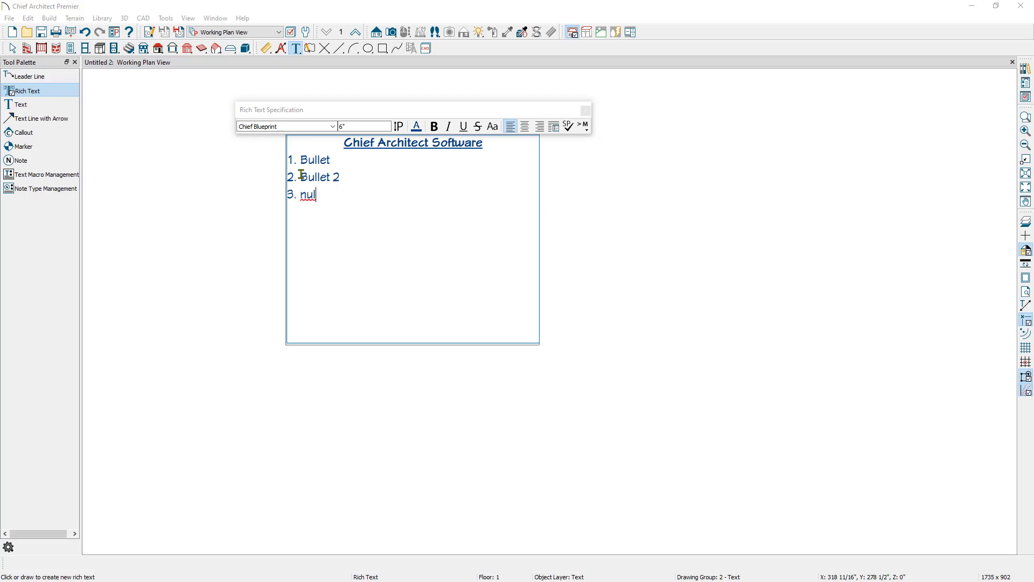
key("BackSpace")
key("BackSpace")
key("BackSpace")
type("bulet 3")
Spell-check the rich text, replacing "bulet" with "bullet", and finish editing the text box
left_click(572, 130)
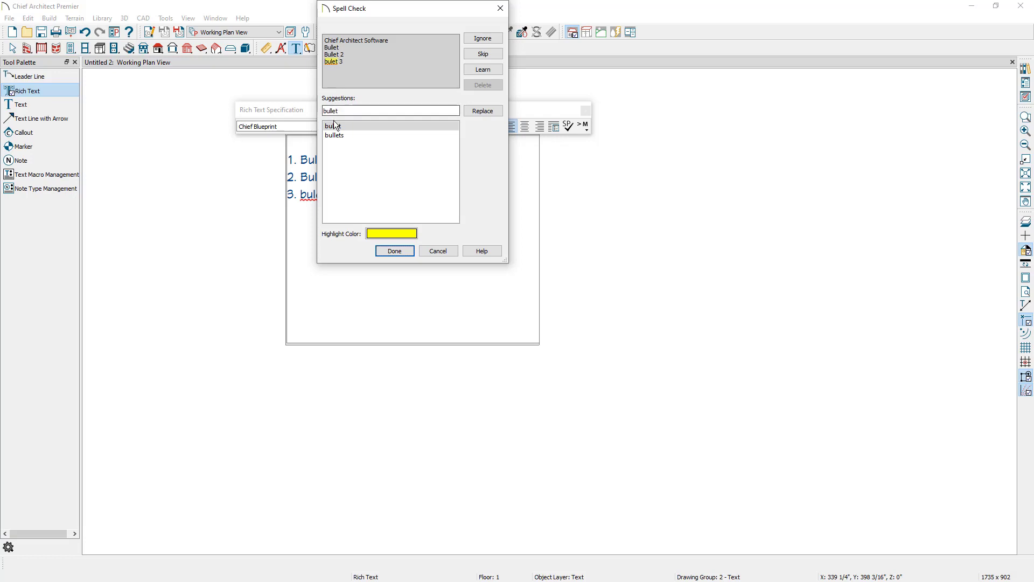
left_click(483, 111)
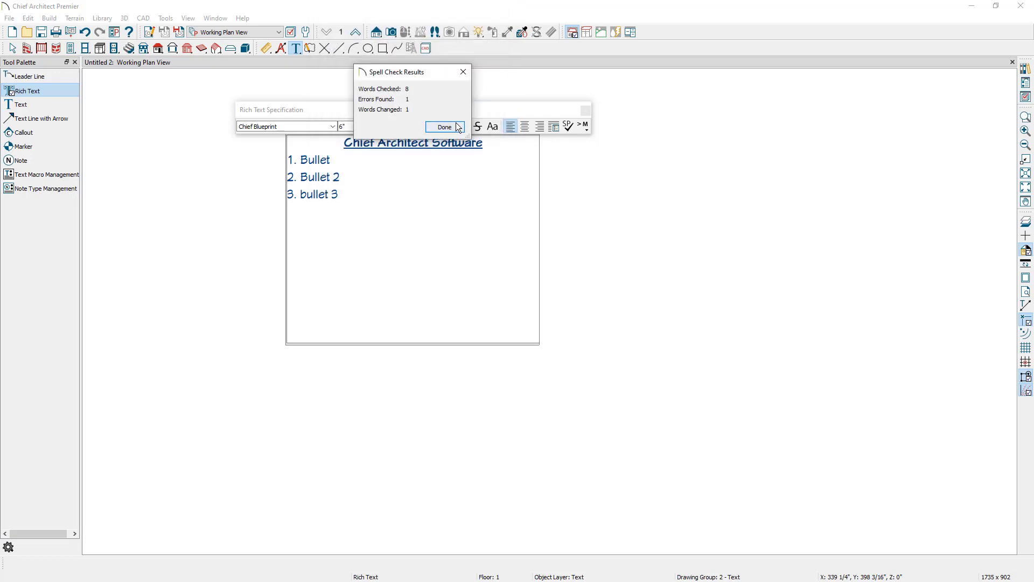
left_click(457, 127)
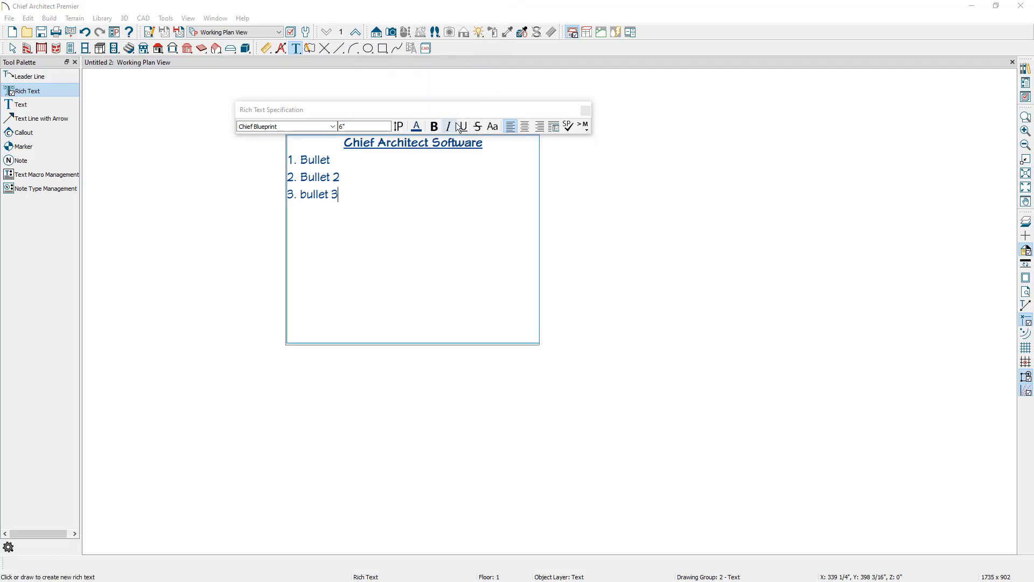
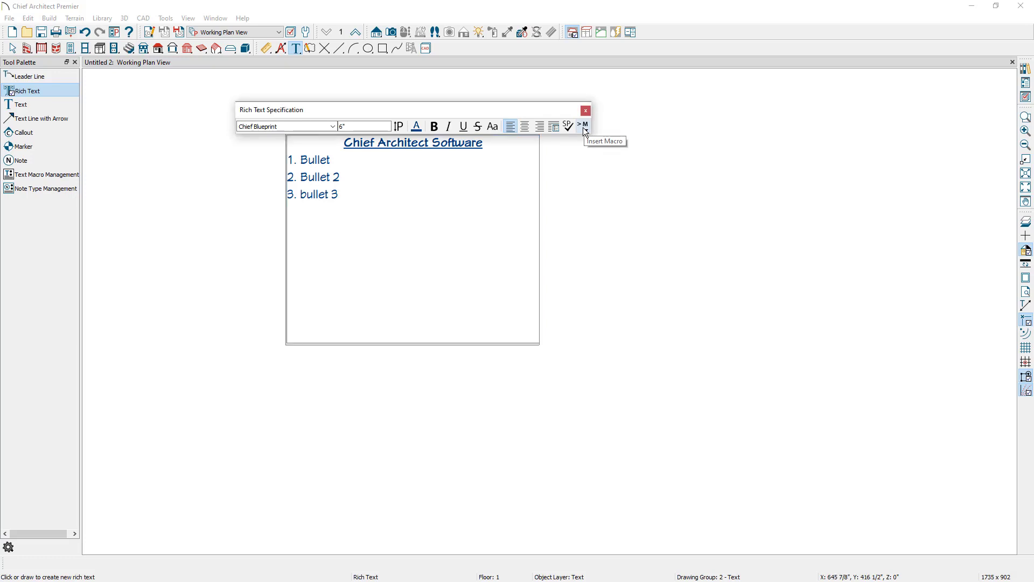
left_click(647, 251)
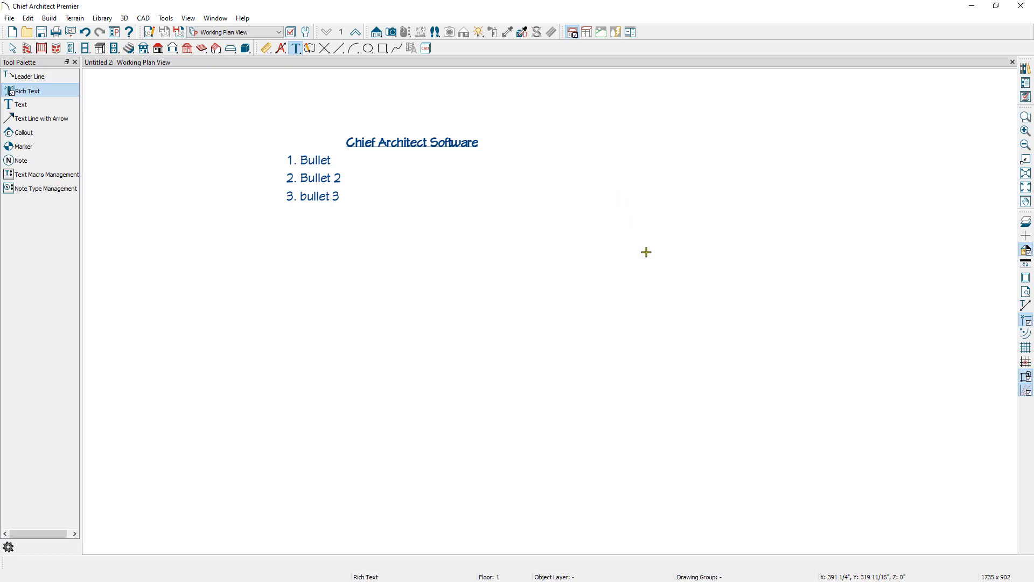
key("space")
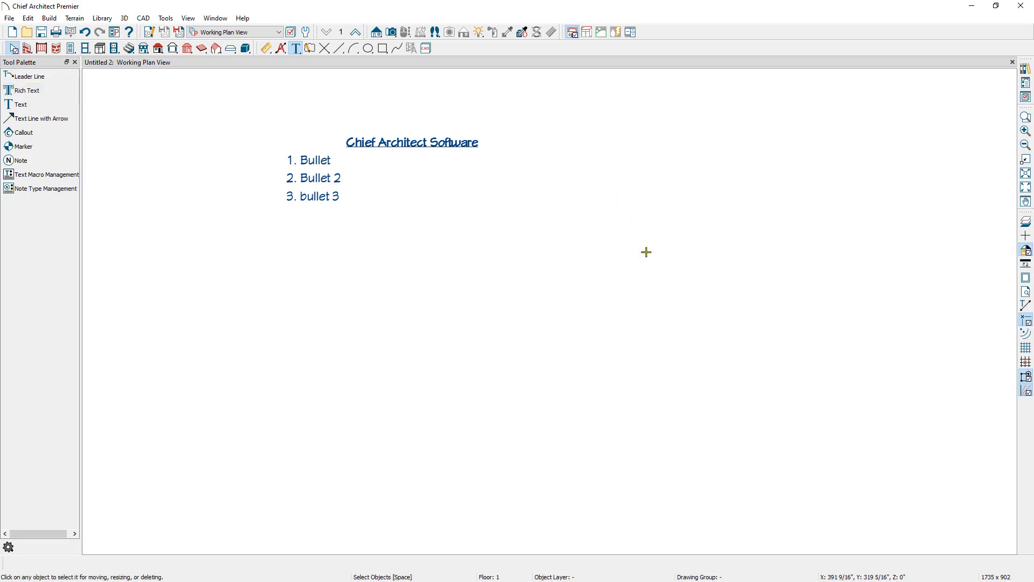
Open the rich text object's specification and set the text preview zoom to 120%
double_click(442, 146)
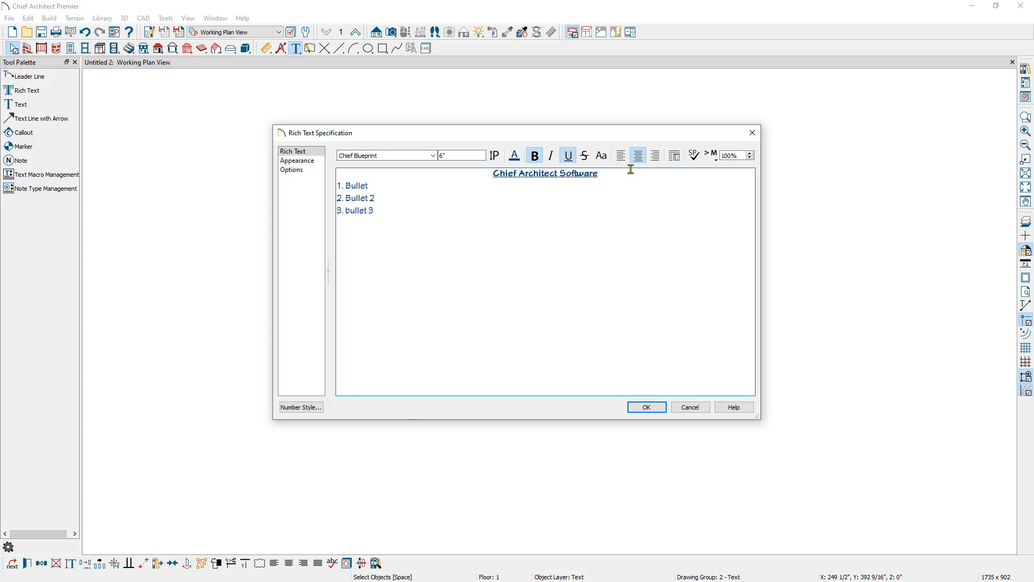
left_click(750, 153)
left_click(749, 154)
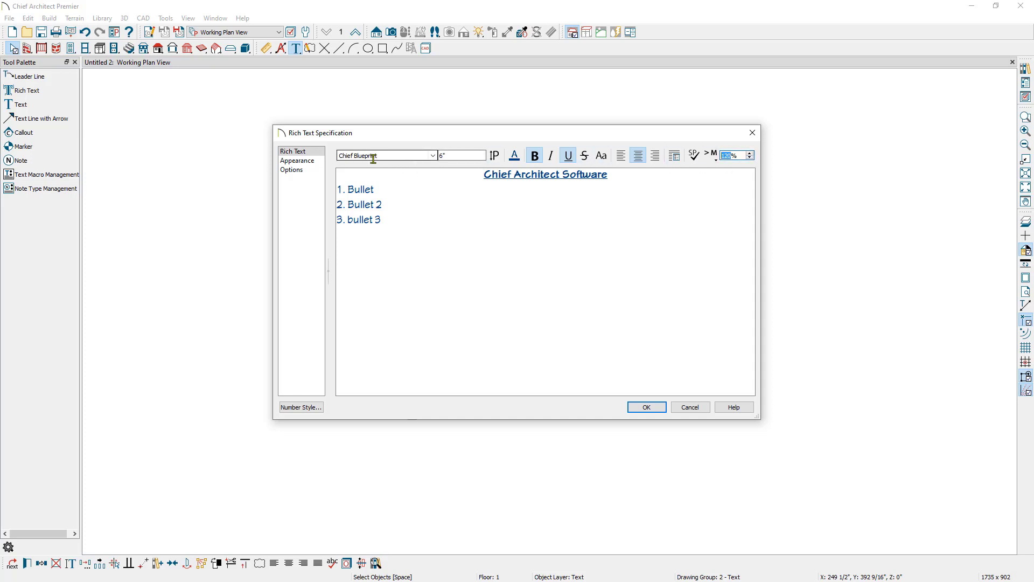
Examine the rich text's layer settings and the Text layer's display properties without changing them
left_click(321, 160)
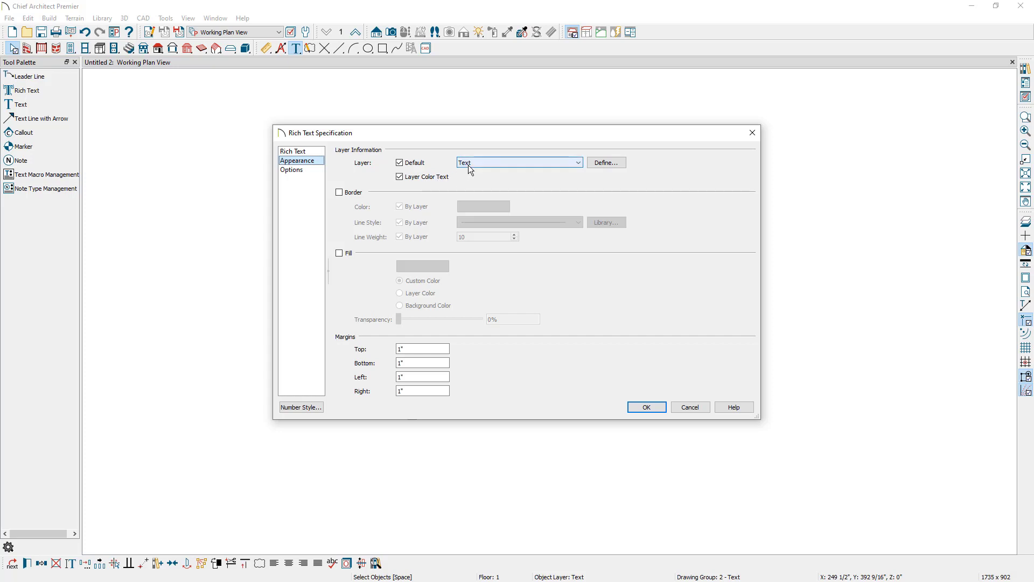
left_click(597, 162)
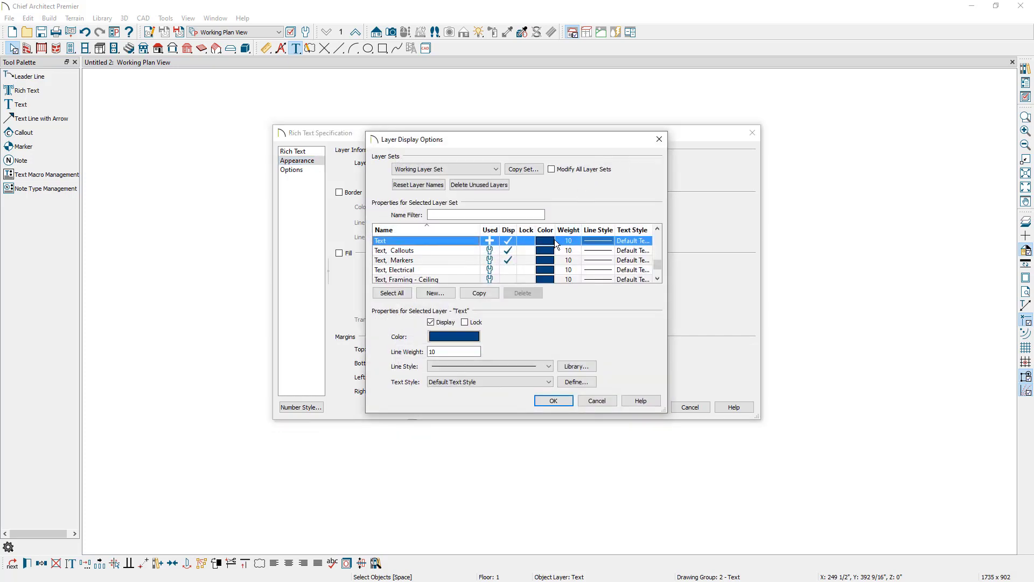
left_click_drag(553, 137, 716, 141)
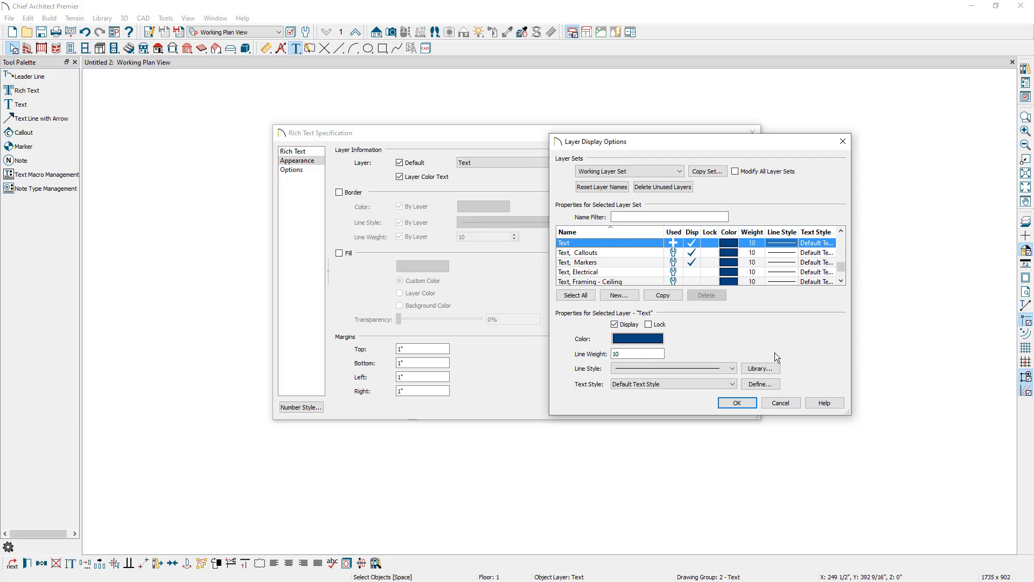
left_click(780, 403)
Change the font color of the "Chief Architect Software" heading to red (255, 0, 0)
left_click(307, 150)
left_click_drag(484, 174, 610, 175)
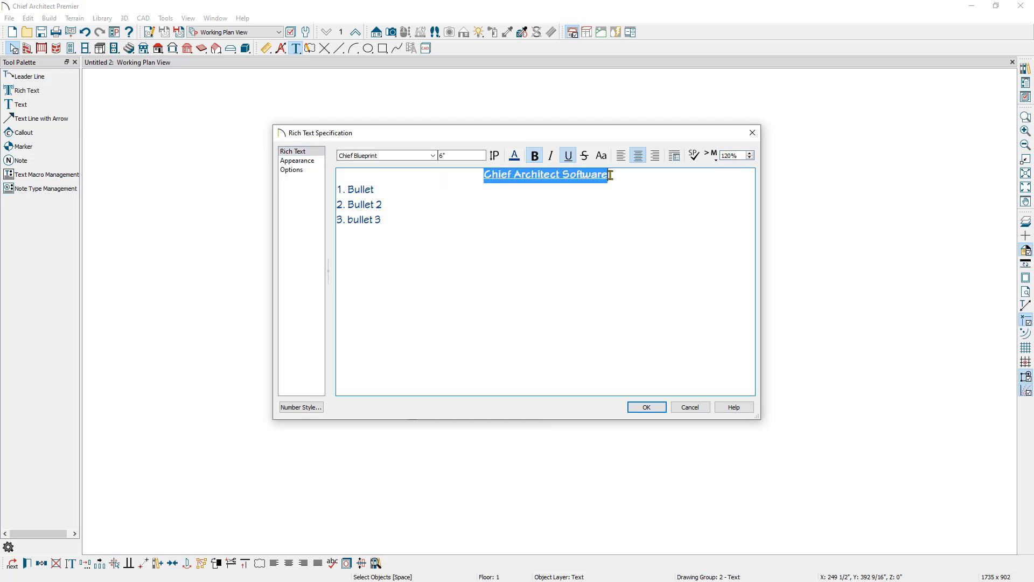
left_click(515, 157)
left_click(396, 222)
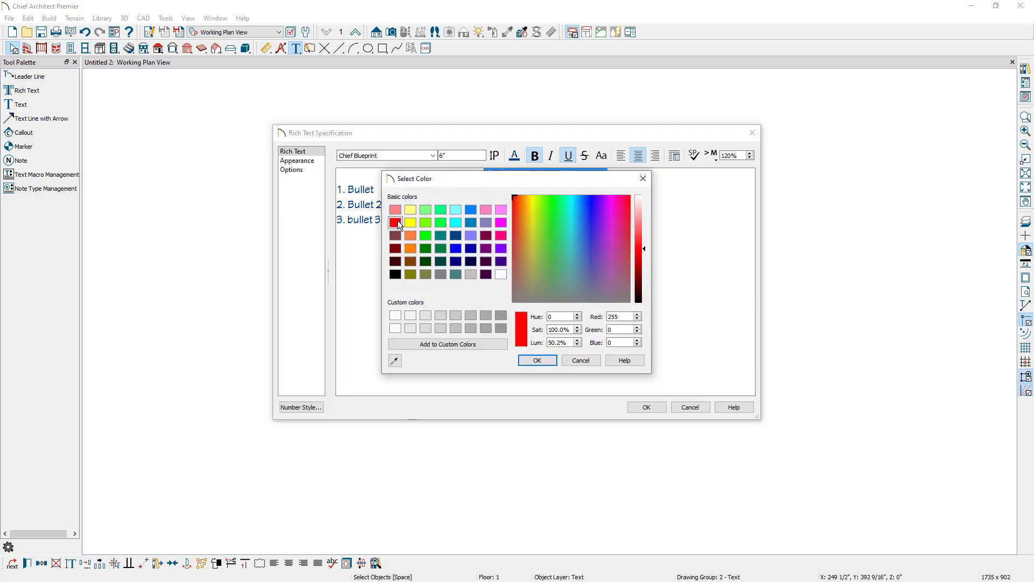
left_click(545, 362)
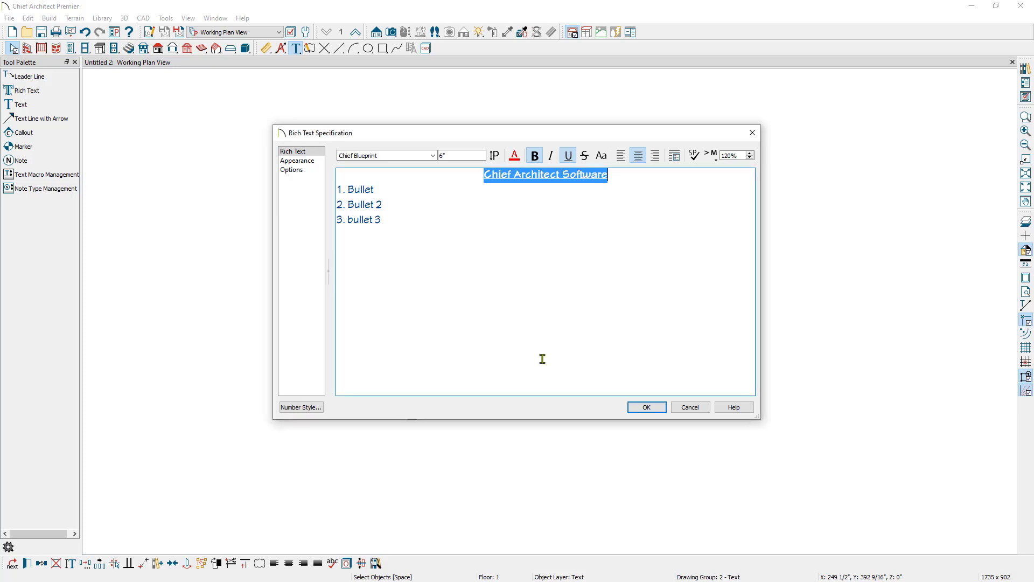
Turn on the border and fill for the rich text box, review its options, and apply the specification
left_click(311, 161)
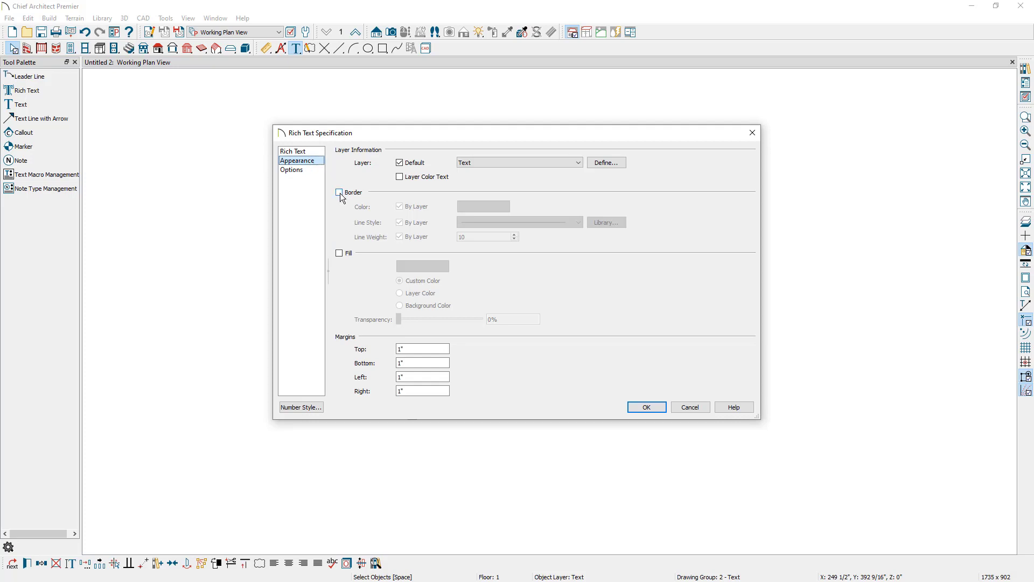
left_click(340, 192)
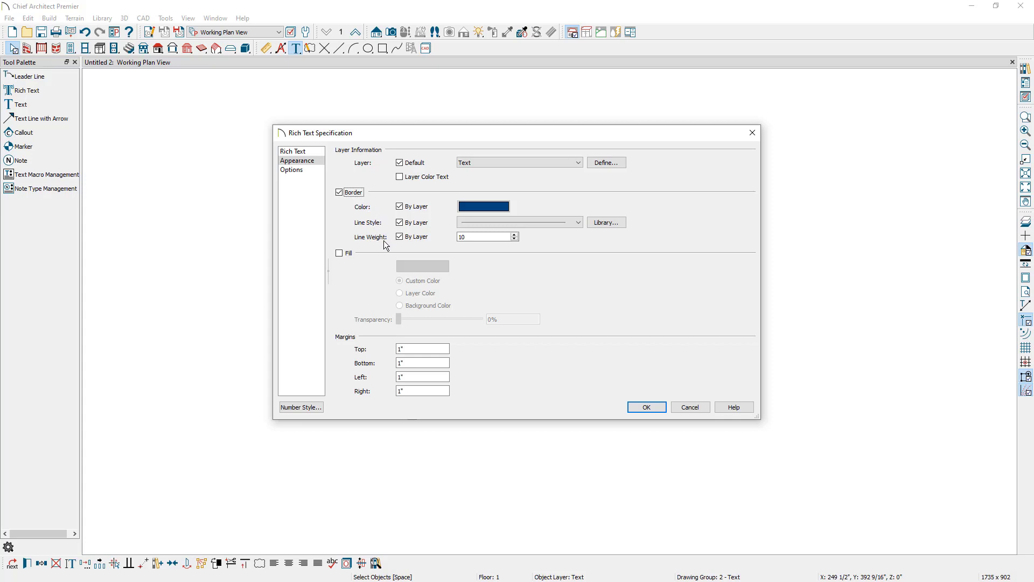
left_click(339, 253)
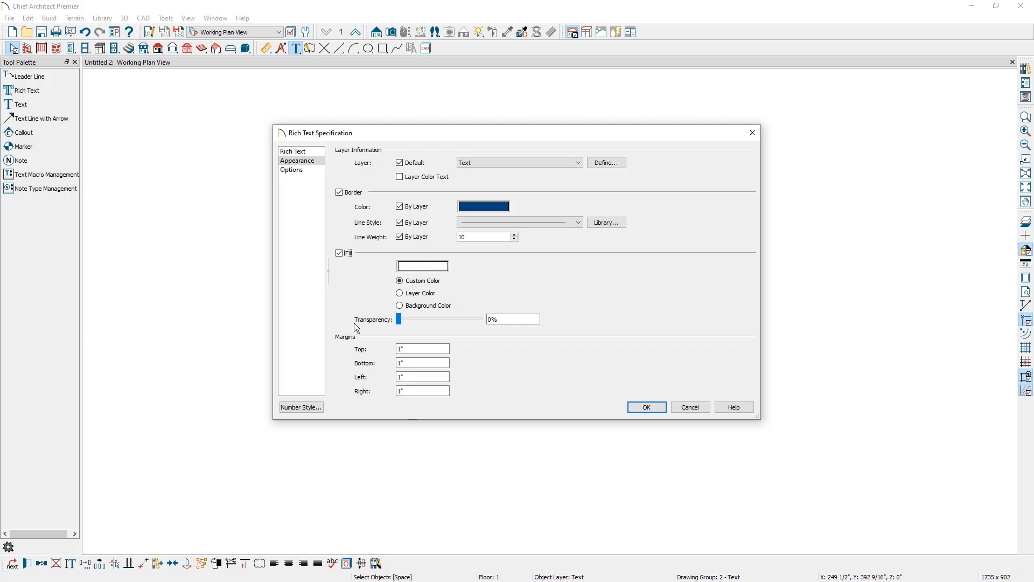
left_click(302, 169)
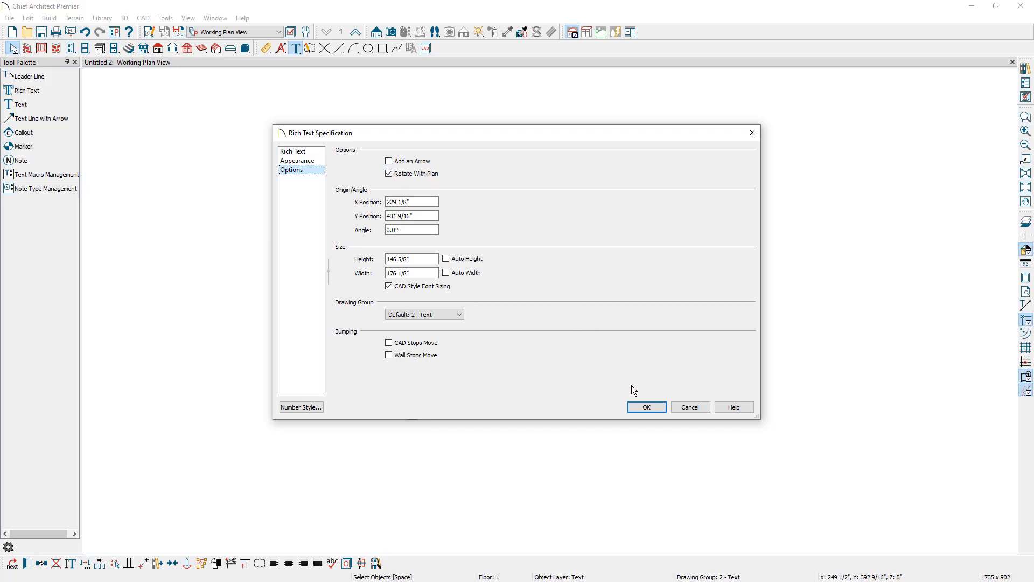
left_click(648, 405)
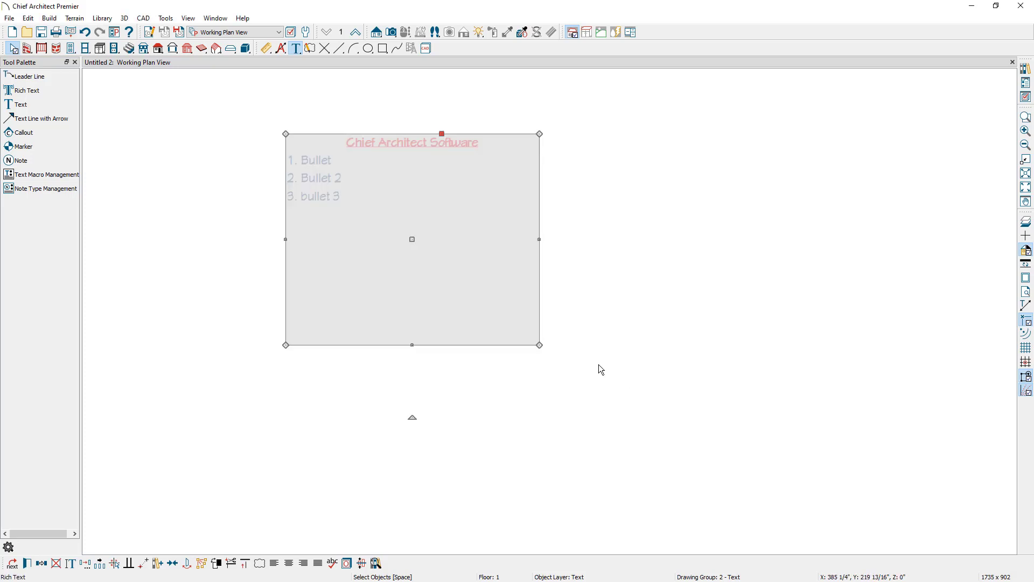
Rotate the plan view to 30 degrees to see how the rich text box turns with it
left_click(167, 18)
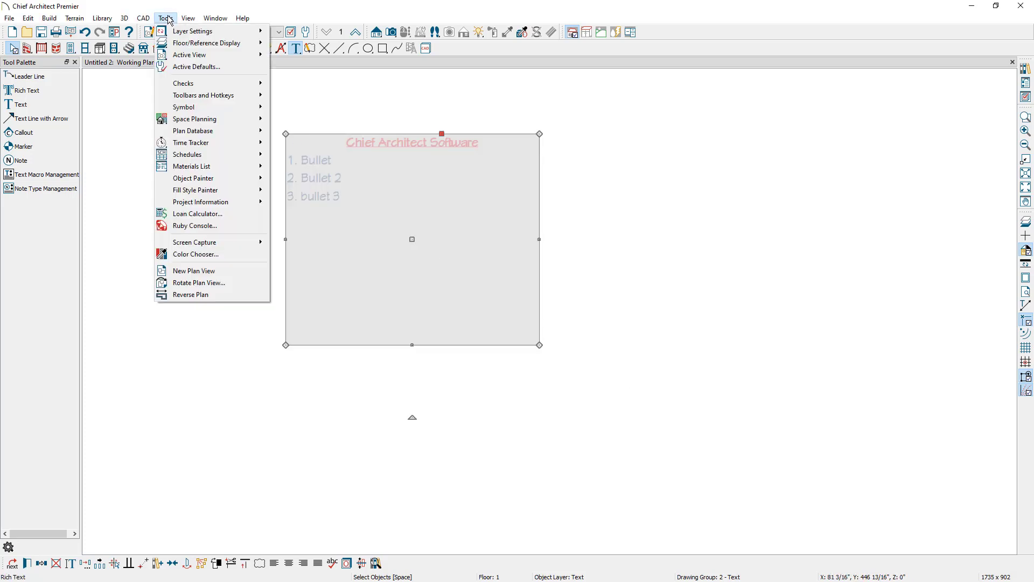
left_click(205, 283)
type("30")
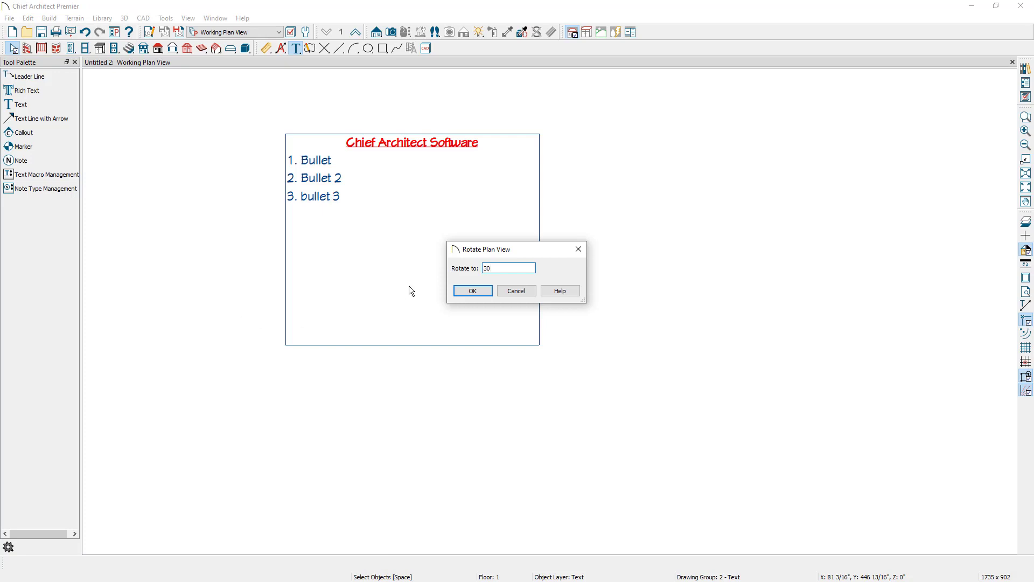
left_click(467, 291)
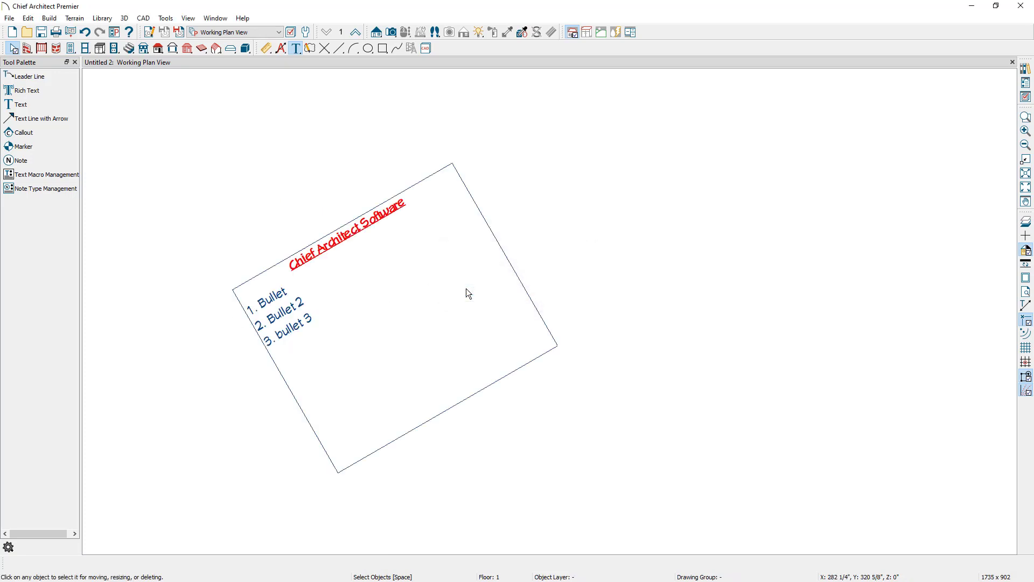
Return the plan view rotation to 0 degrees
left_click(166, 18)
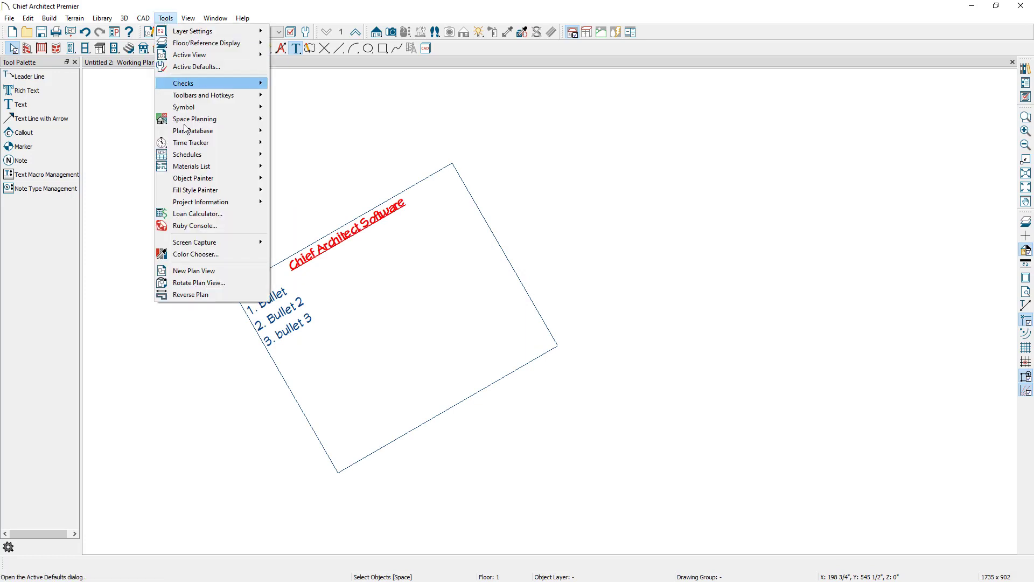
left_click(199, 282)
type("0")
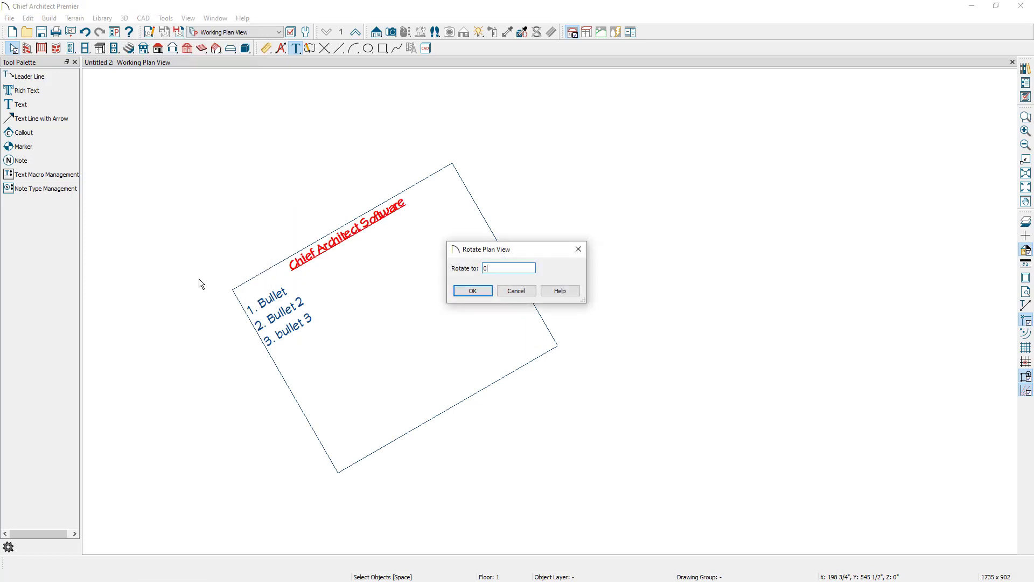
key("Return")
Turn on Auto Height and Auto Width for the rich text box so it fits its text
left_click(305, 186)
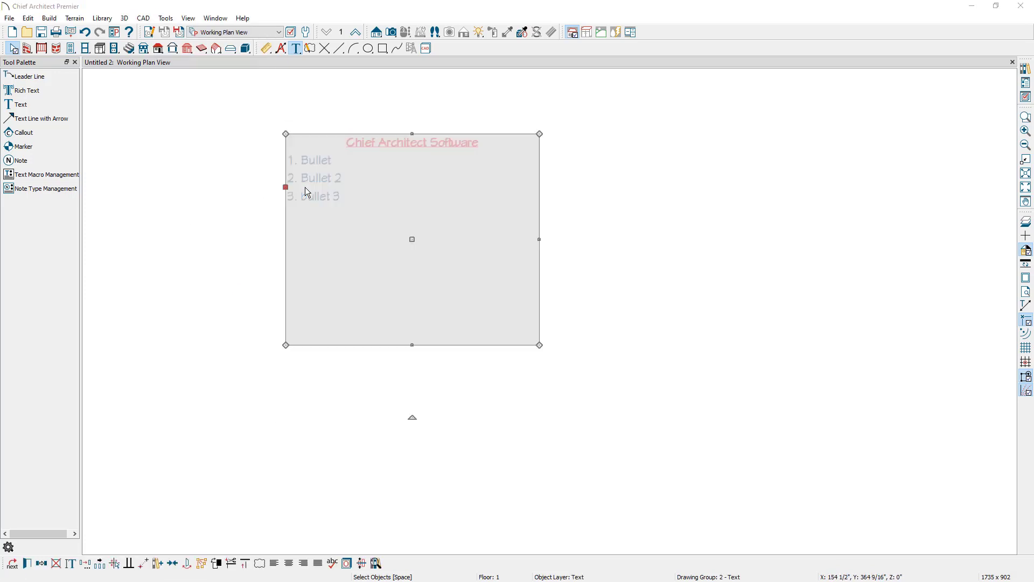
double_click(305, 186)
left_click(304, 170)
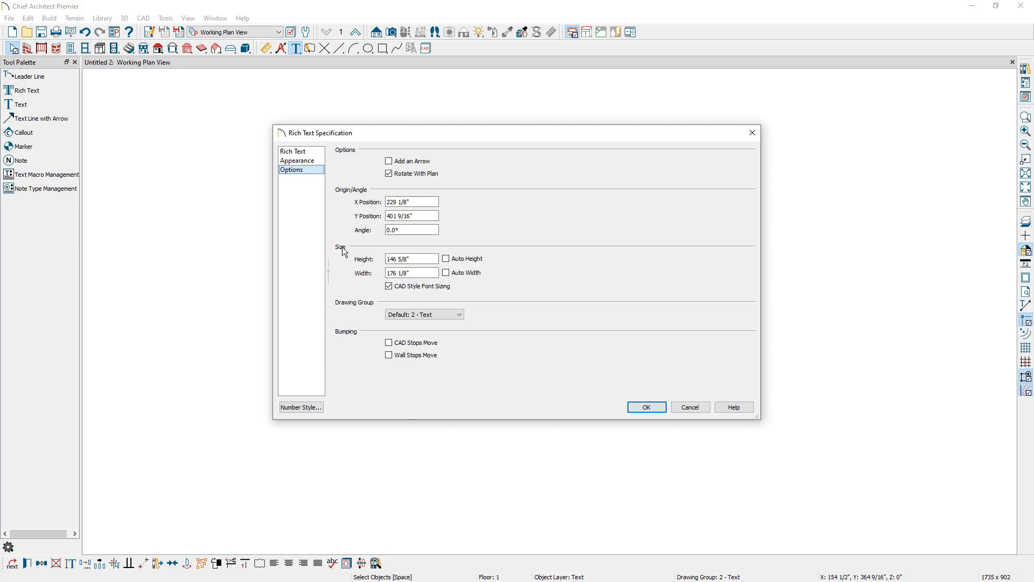
left_click_drag(373, 140, 546, 245)
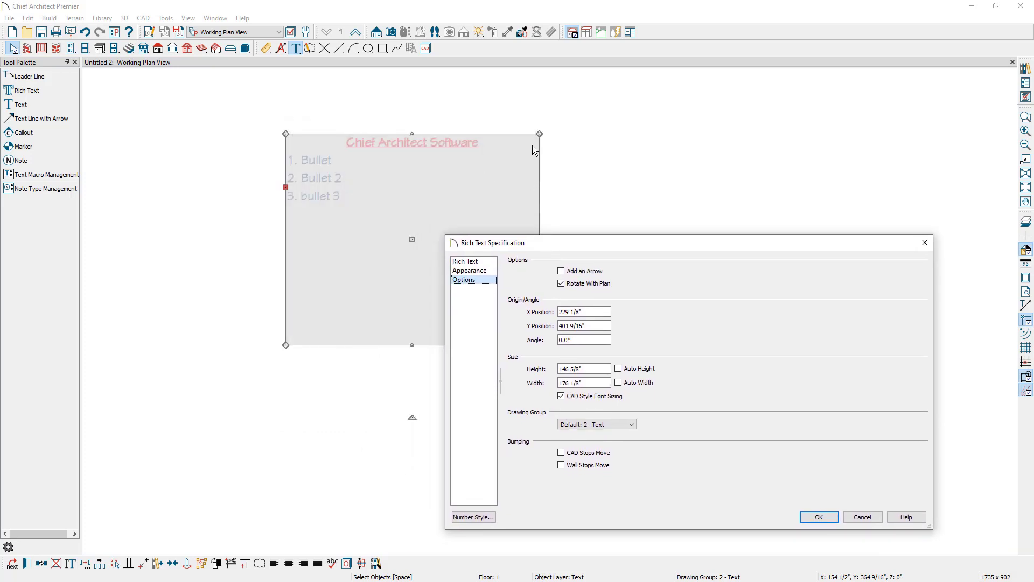
left_click(619, 369)
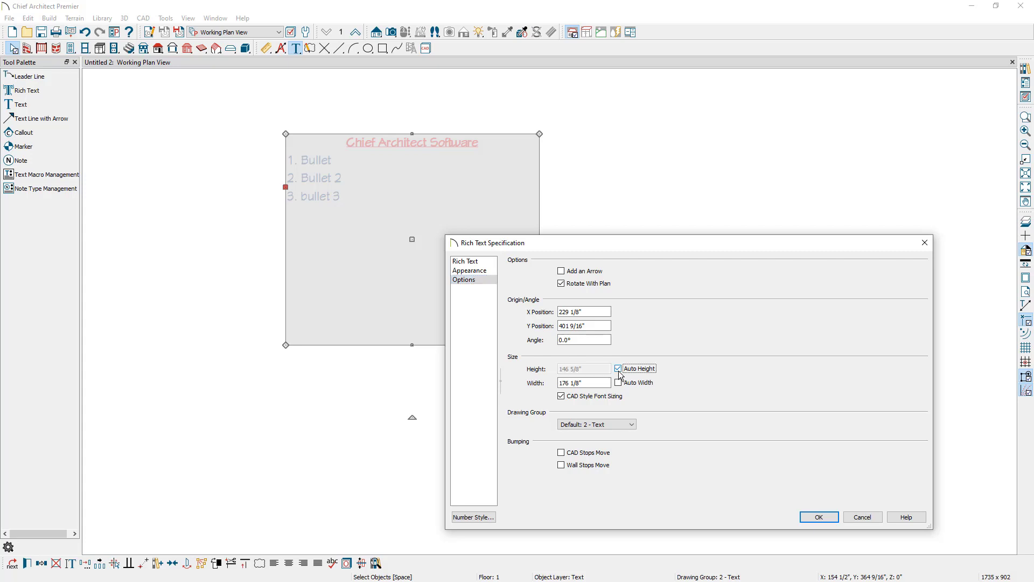
left_click(619, 382)
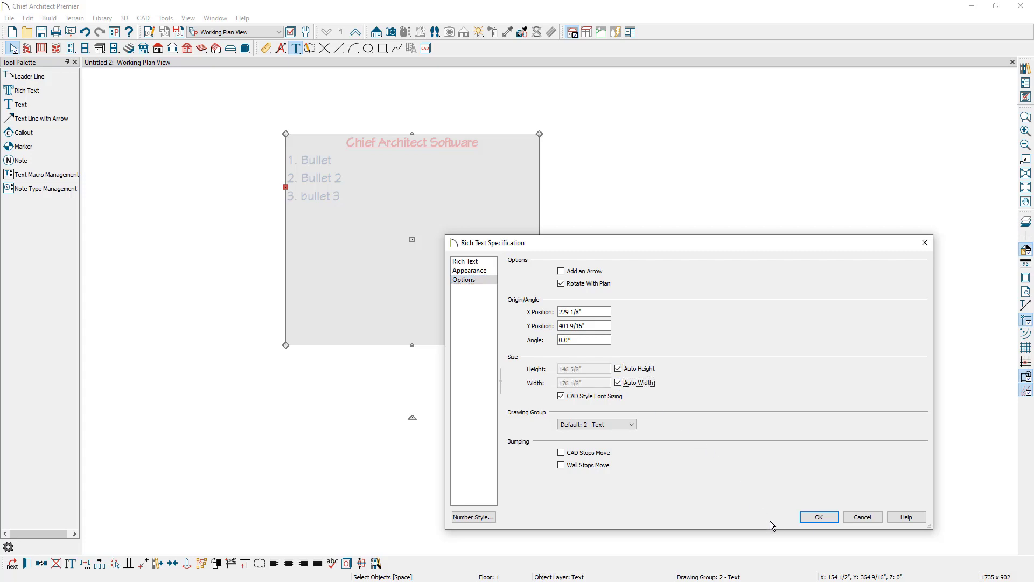
left_click(808, 519)
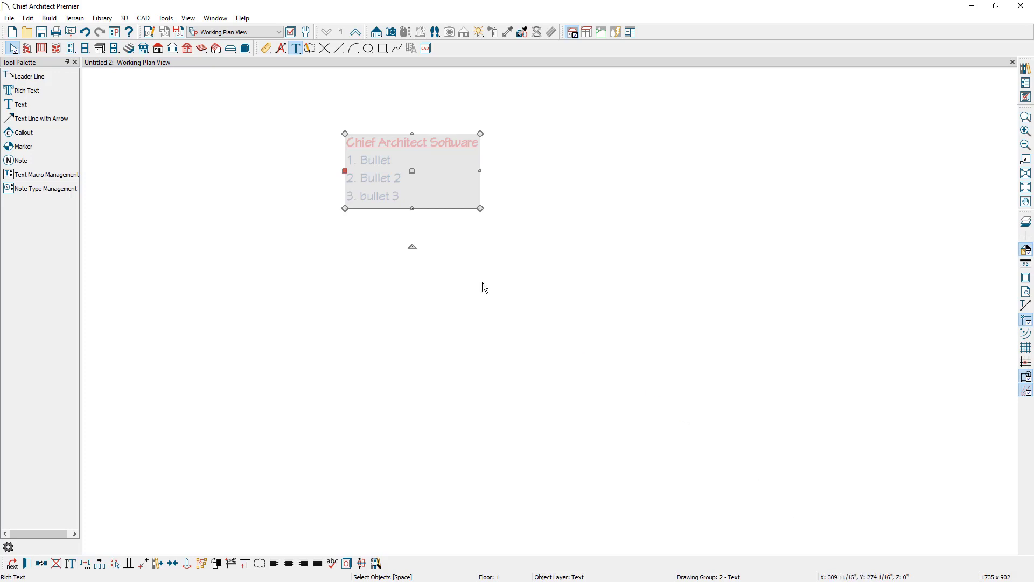
Enable the bumping options CAD Stops Move and Wall Stops Move for the rich text box
double_click(423, 145)
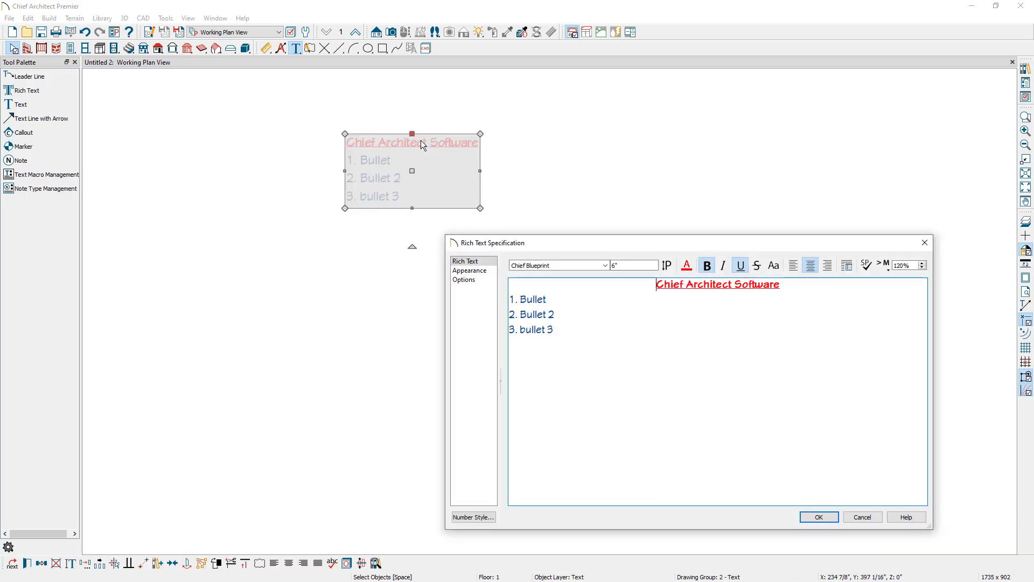
left_click(472, 280)
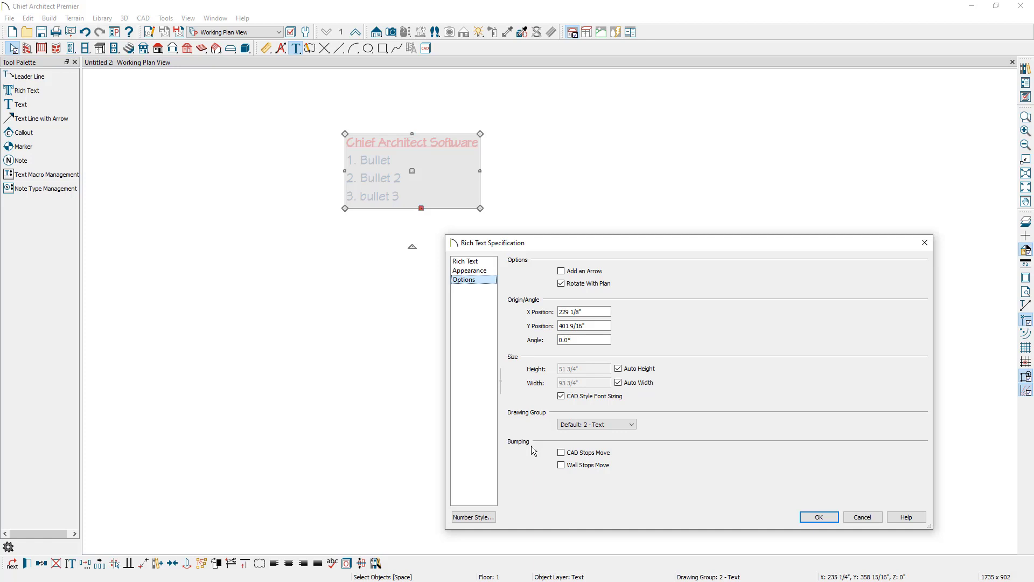
left_click(561, 452)
left_click(562, 465)
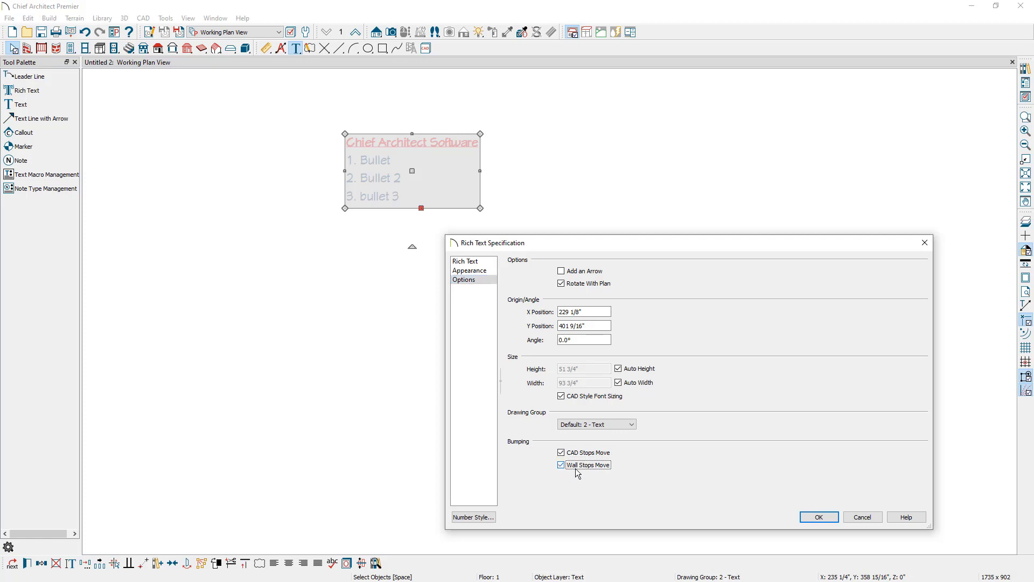
left_click(811, 518)
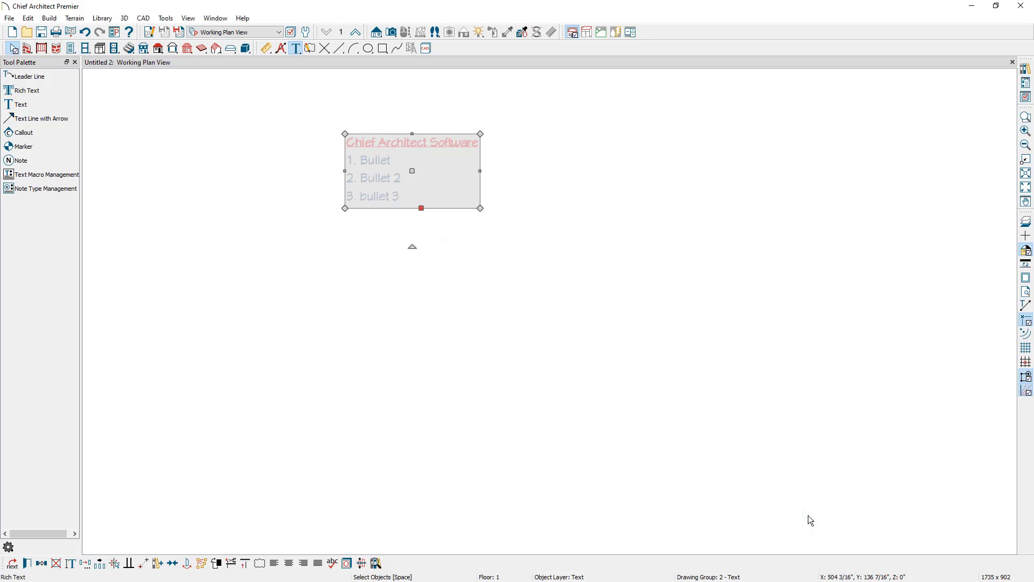
Draw a rectangular polyline in the lower right of the plan and a rectangular room of straight exterior walls above it
left_click(383, 49)
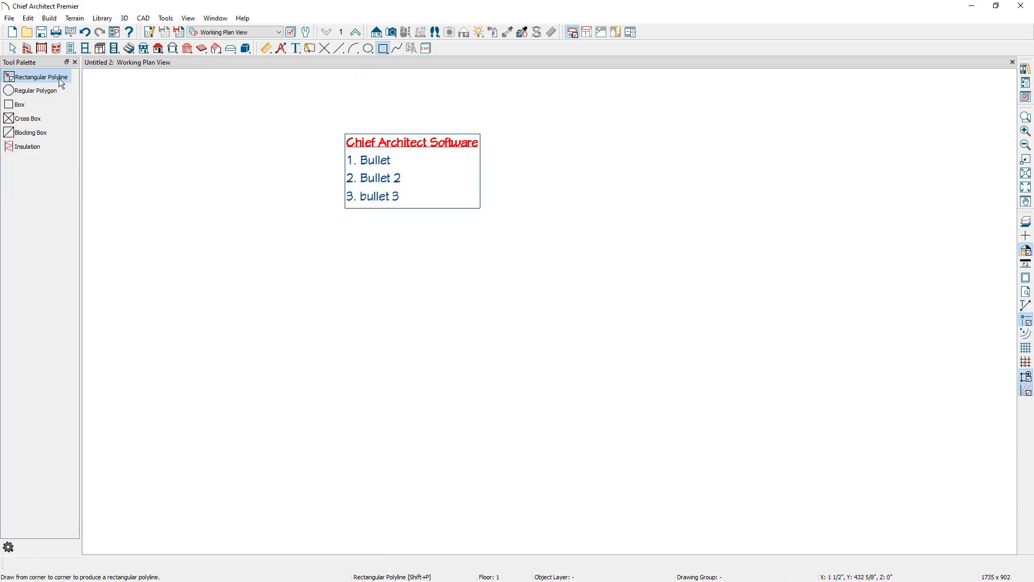
left_click_drag(627, 352, 914, 510)
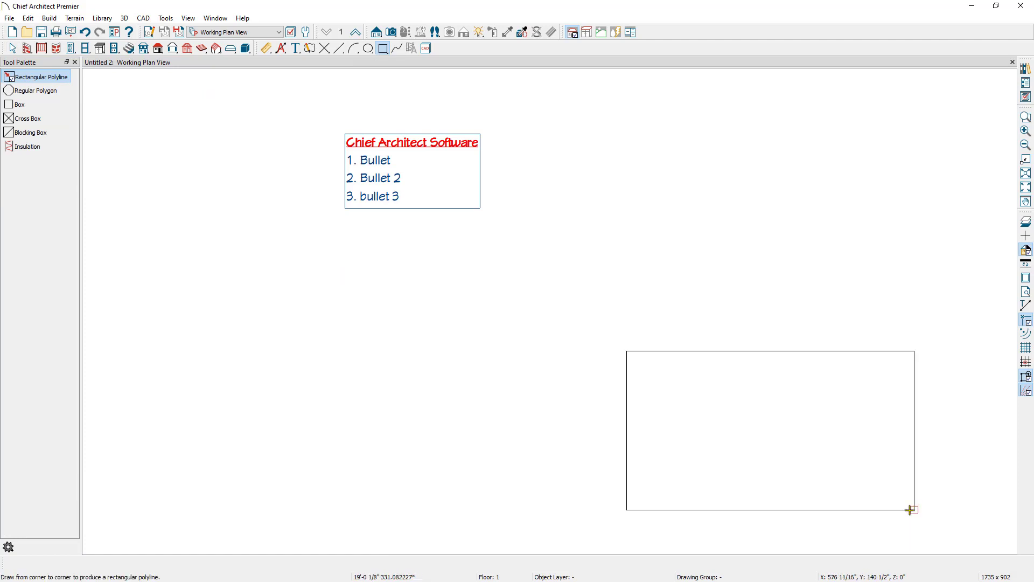
left_click(31, 50)
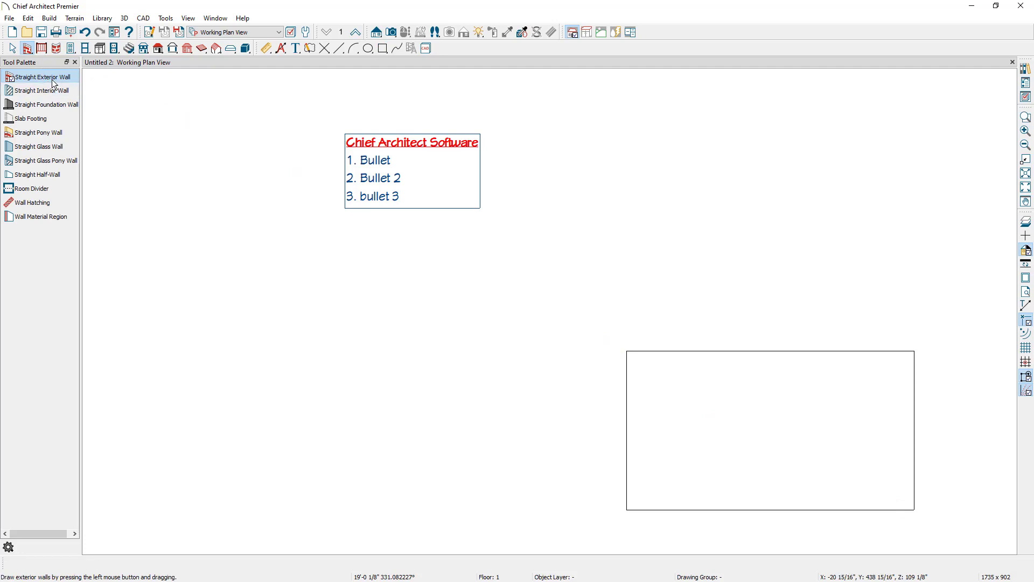
mouse_move(609, 290)
left_mouse_down()
mouse_move(589, 90)
mouse_move(894, 93)
mouse_move(898, 291)
mouse_move(610, 310)
left_mouse_up()
key("space")
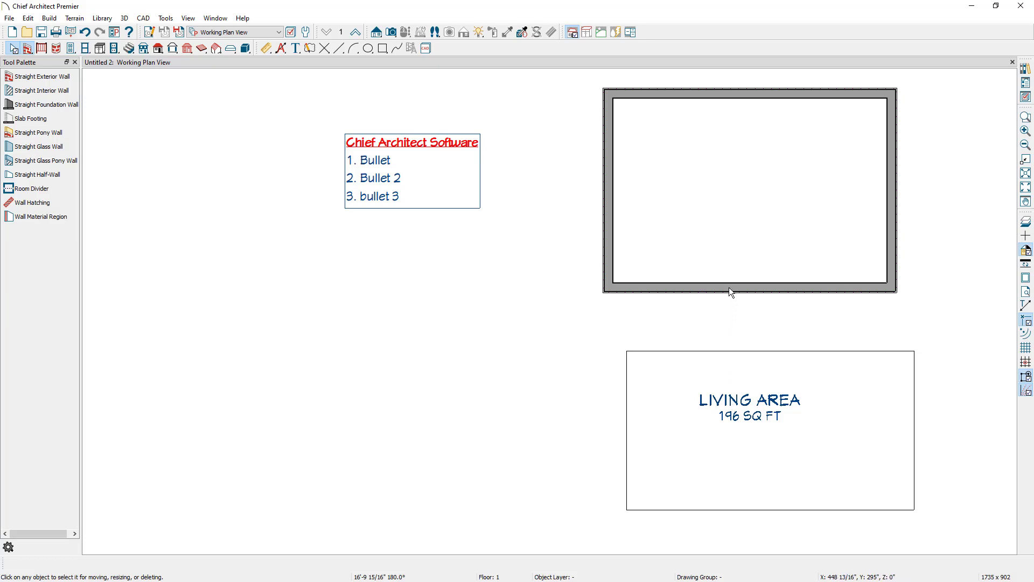
Move the rich text box against the polyline's left side to test bumping, and bring it back toward the upper left
left_click(463, 207)
left_click_drag(412, 170, 567, 417)
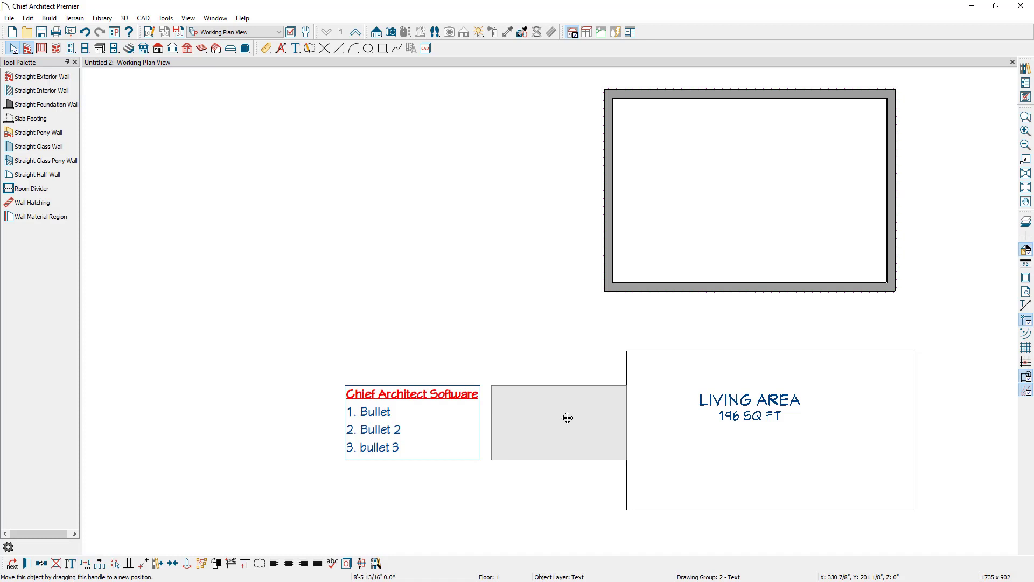
left_click_drag(567, 417, 386, 192)
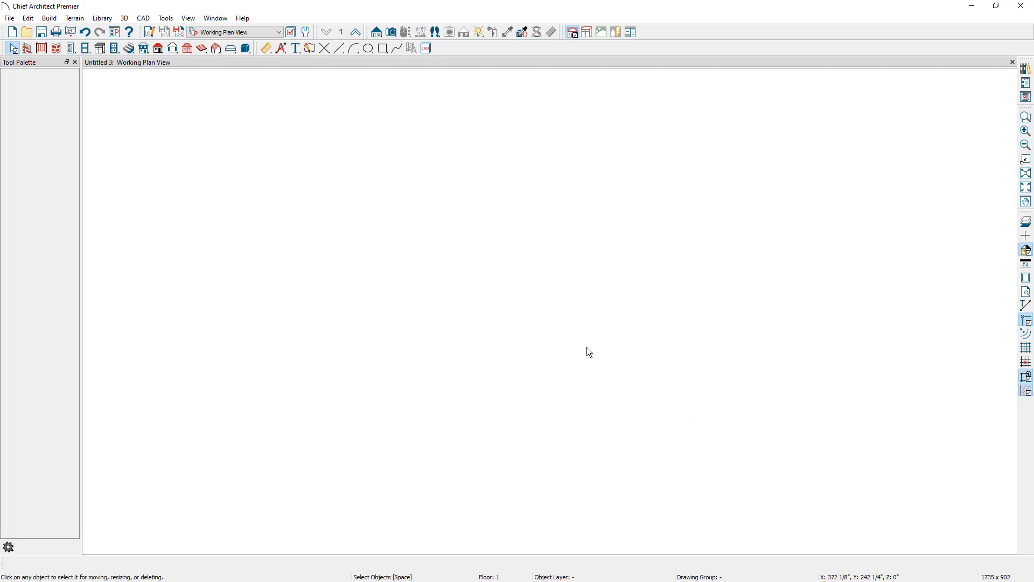
Place a plain text object in the upper left of the new plan with the lines "Line 1", "line 2" and "line 3"
left_click(143, 18)
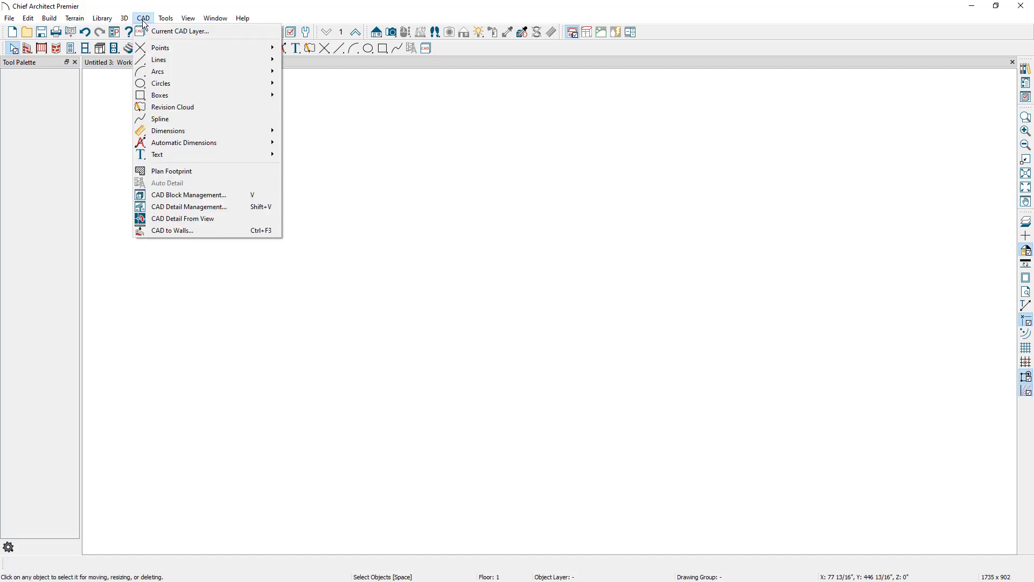
mouse_move(180, 157)
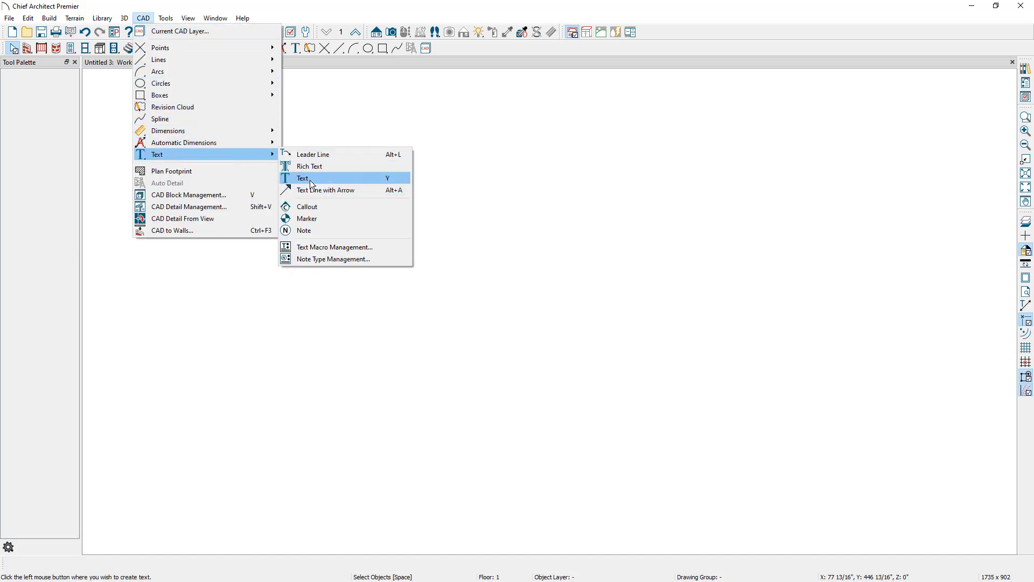
left_click(313, 154)
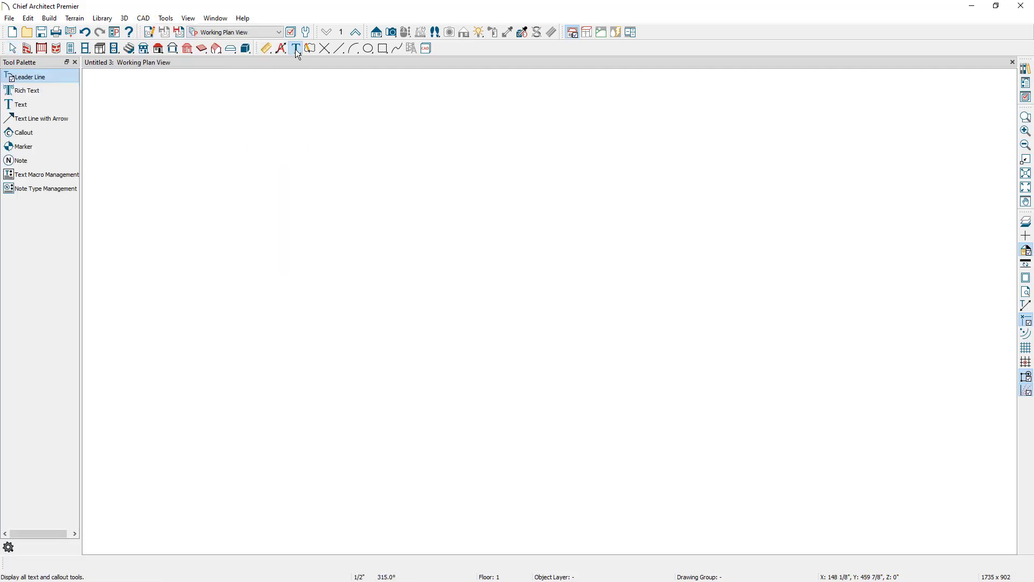
left_click(60, 105)
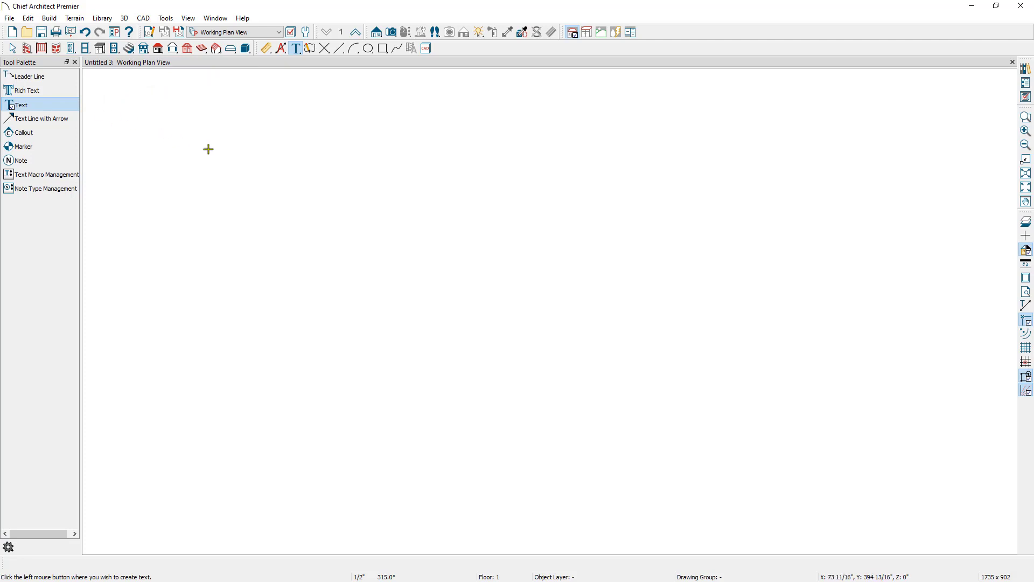
left_click(232, 157)
type("Line 1")
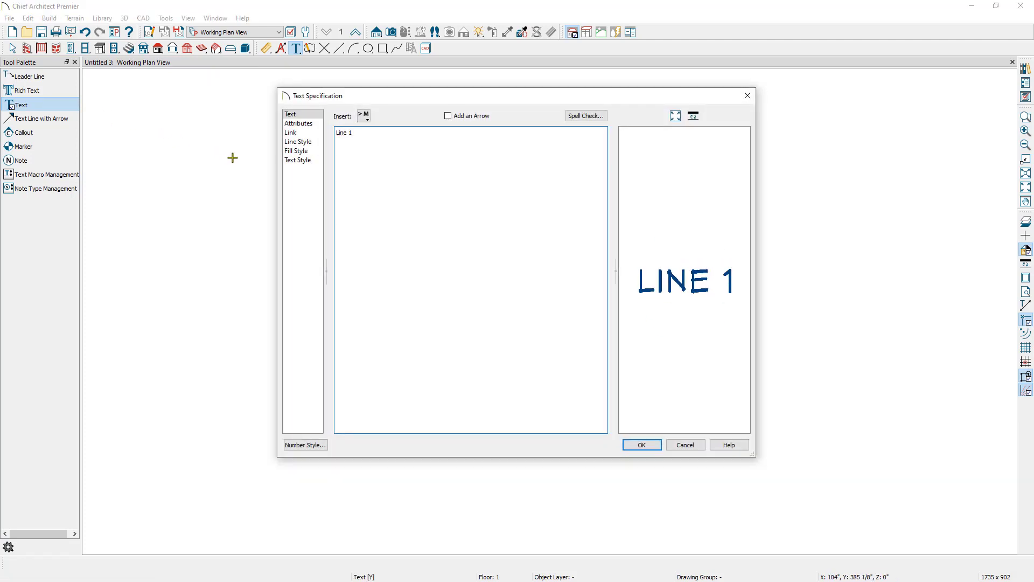
key("Return")
type("line 2")
key("Return")
type("line ")
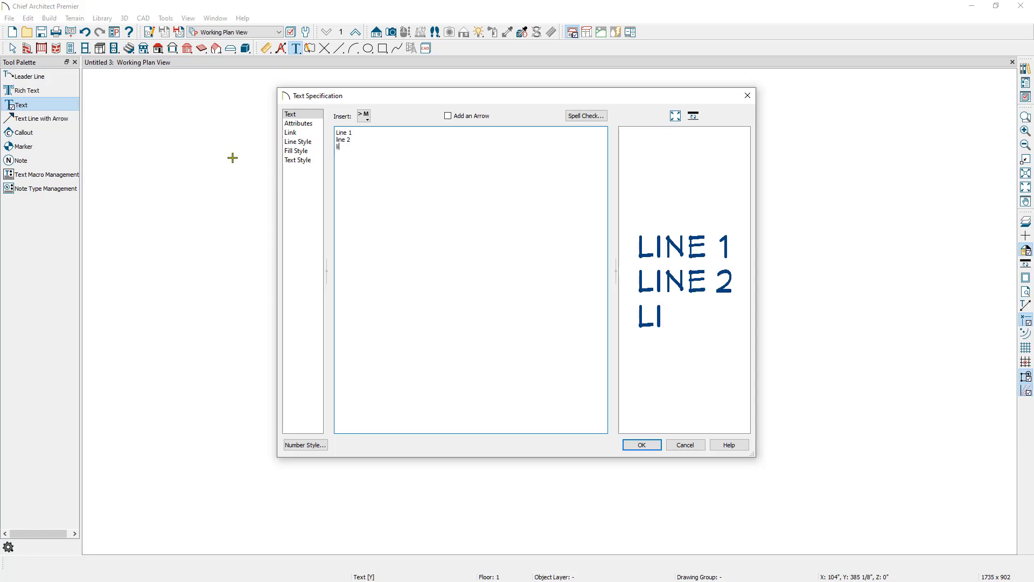
type("3")
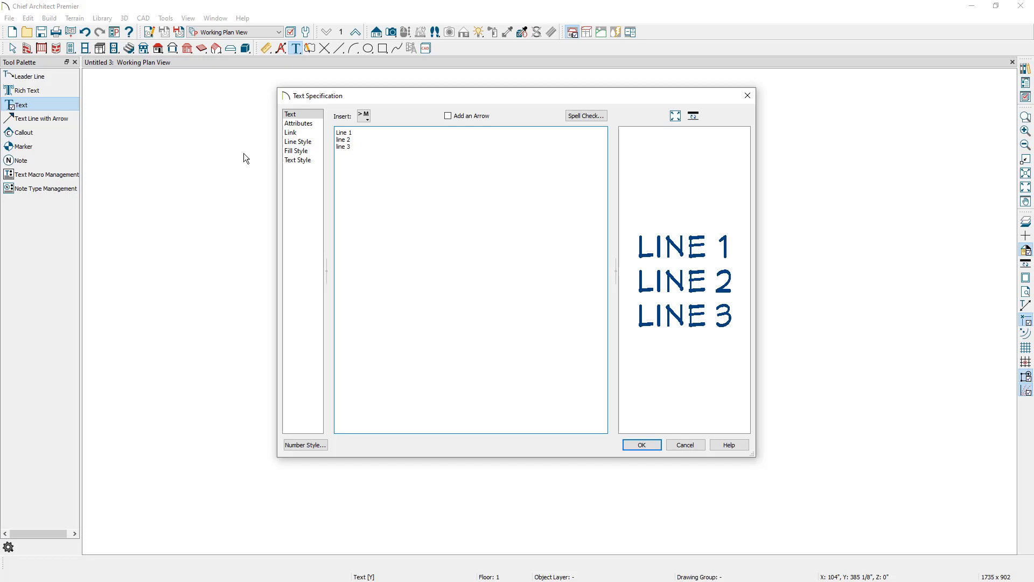
Display grid lines and a border around the three-line text
left_click(299, 124)
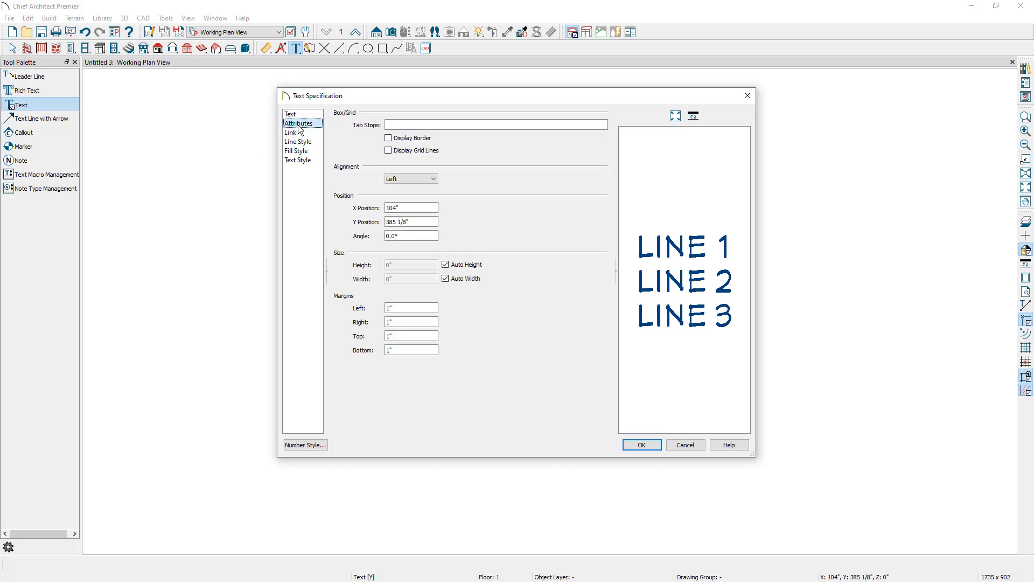
left_click(388, 151)
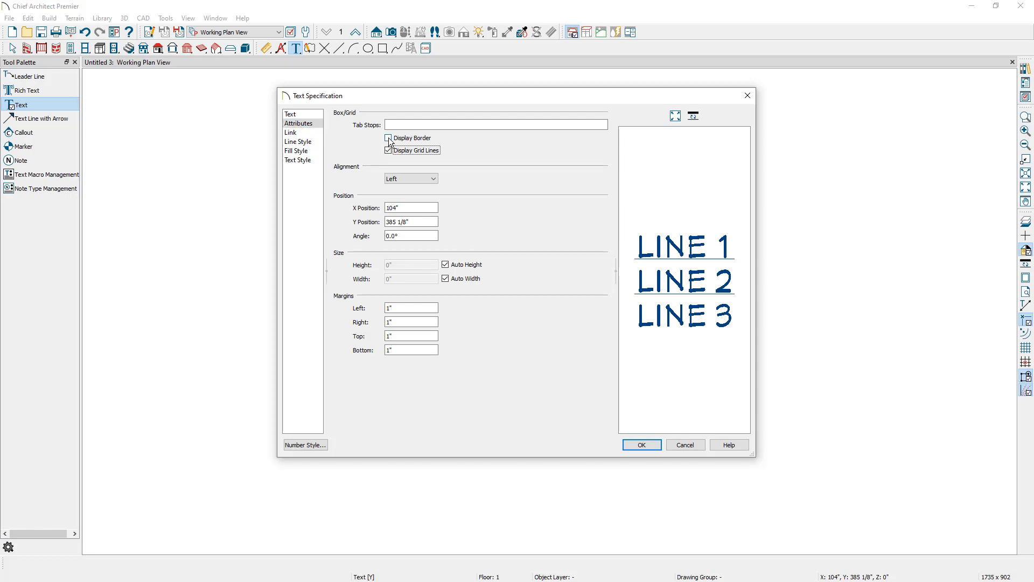
left_click(388, 138)
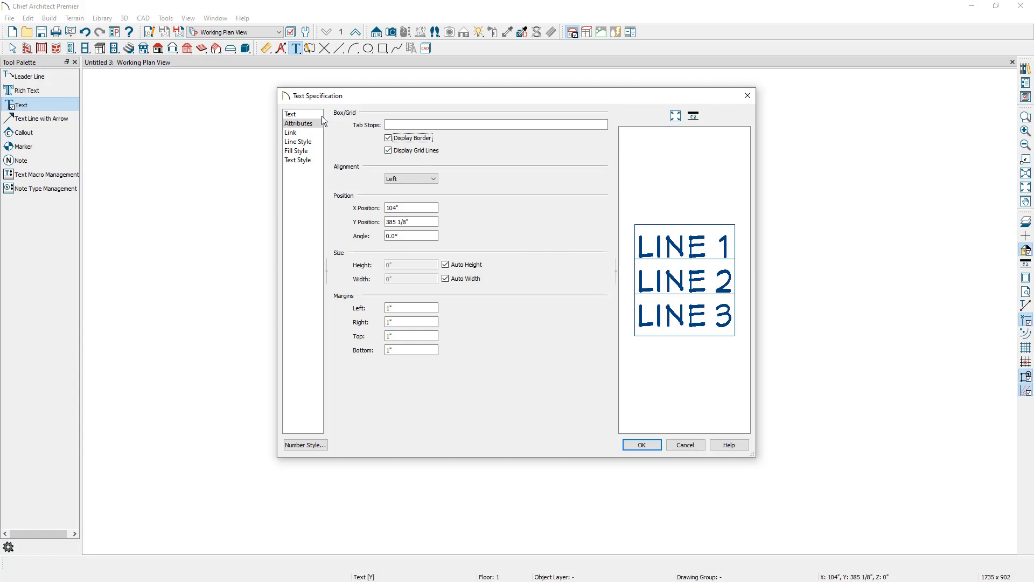
Add a tab-separated second column with A, B and C to the three text lines, and open the text's attributes
left_click(291, 114)
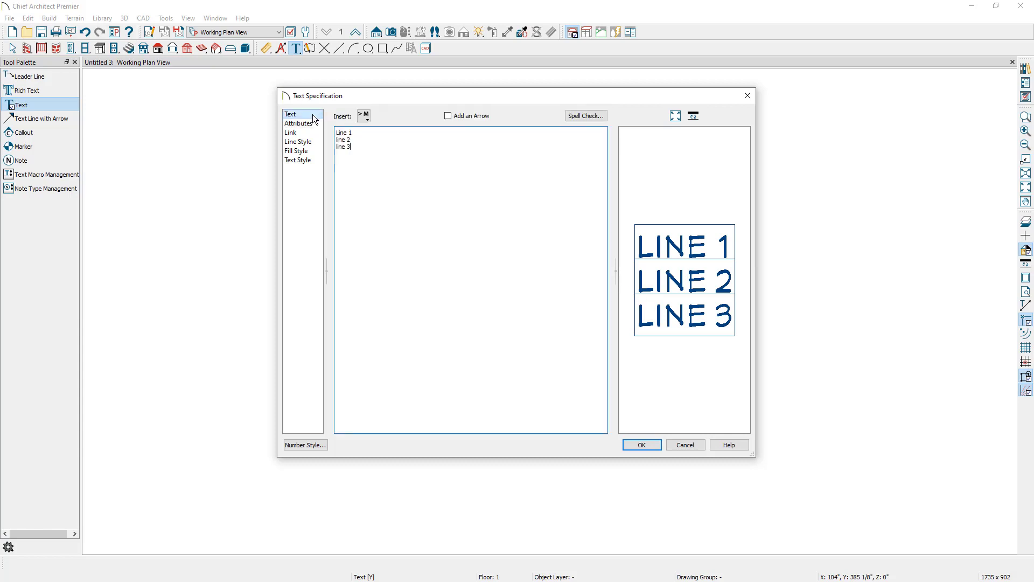
left_click(367, 133)
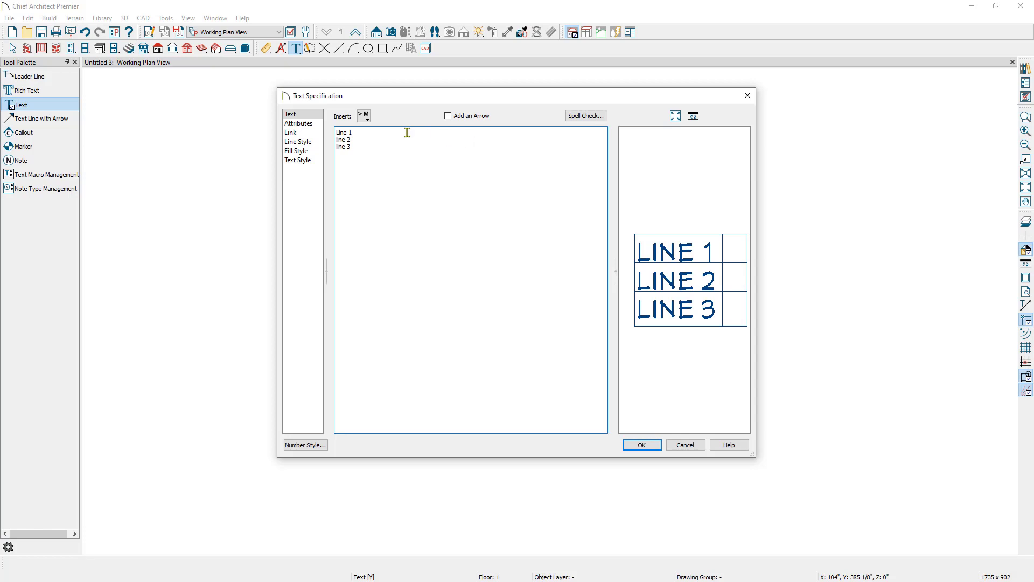
type("A")
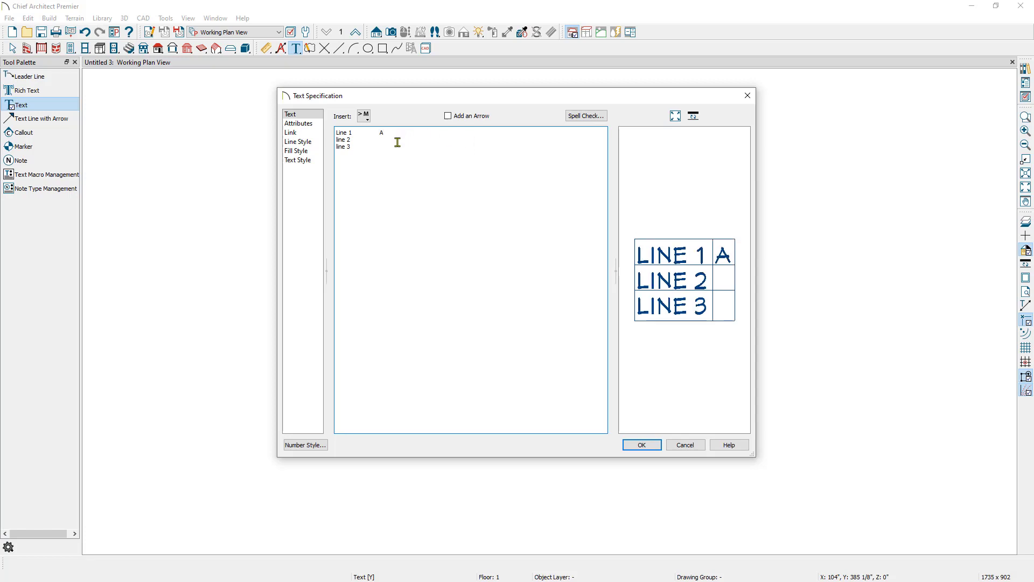
left_click(398, 143)
key("Tab")
type("B")
key("Tab")
type("C")
left_click(318, 125)
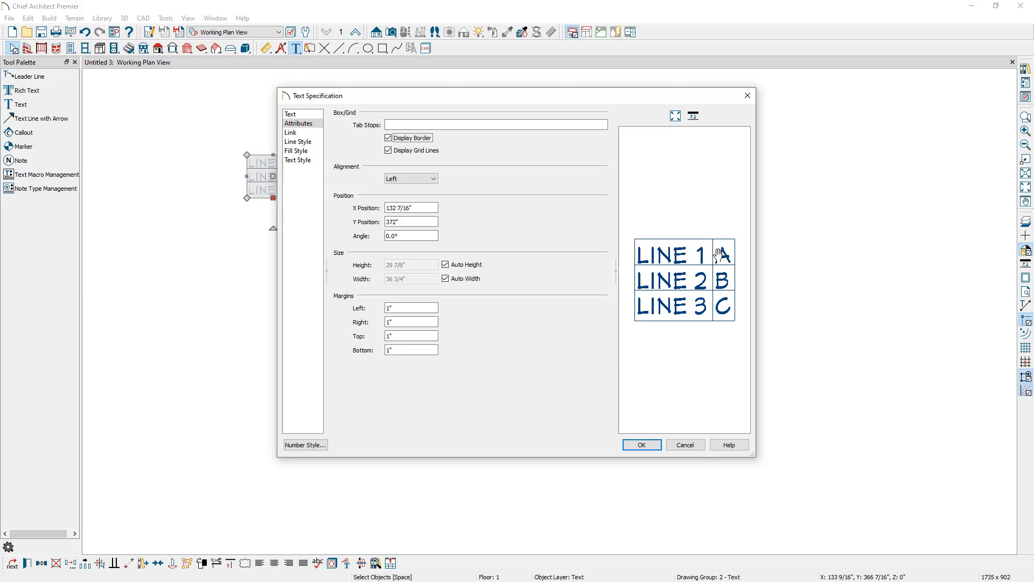
Set a tab stop of 10 for the bordered three-line text
left_click(461, 126)
type("10")
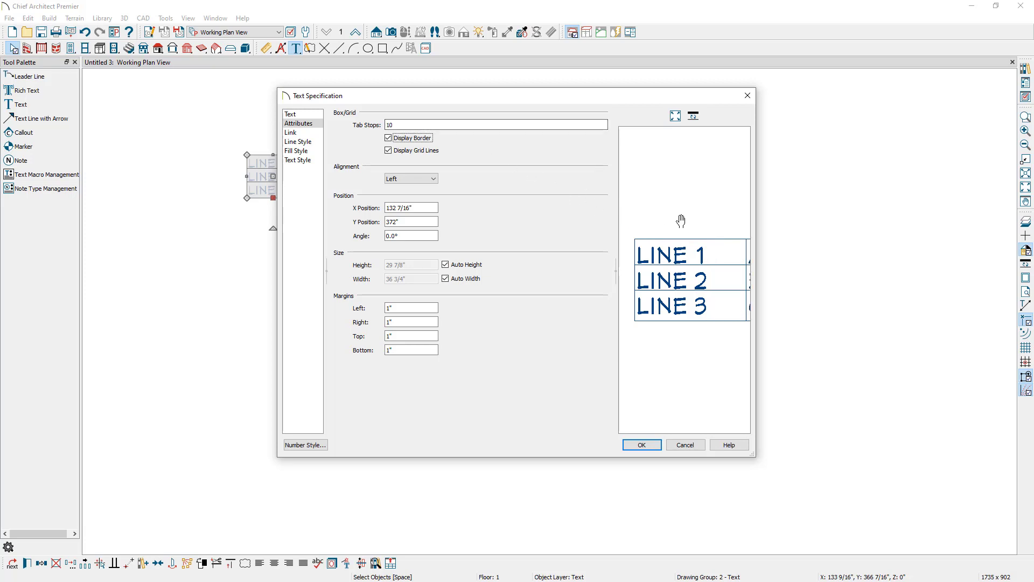
key("Tab")
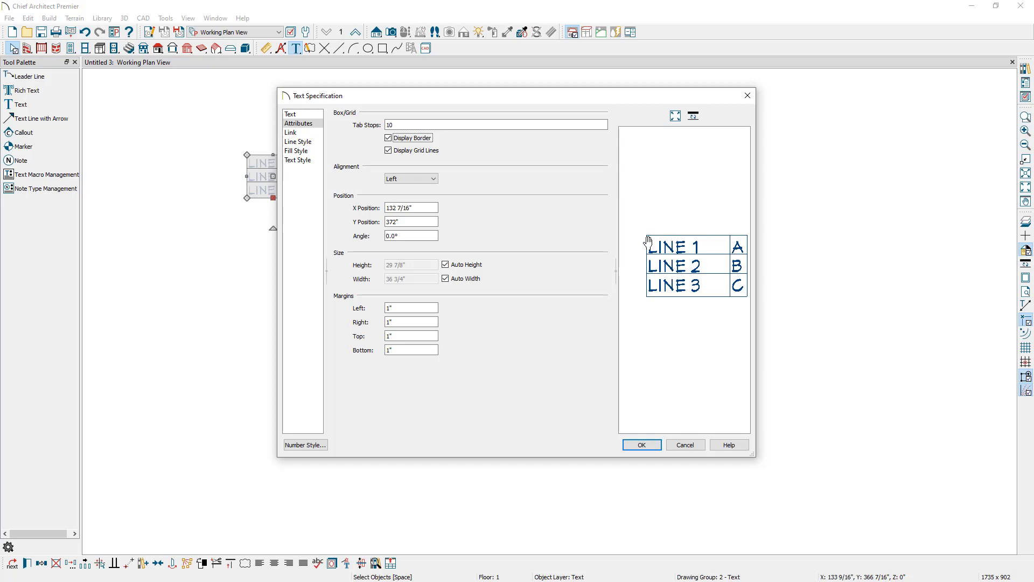
Add a third tab-separated column with AA, BB and CC to the three text lines
left_click(300, 114)
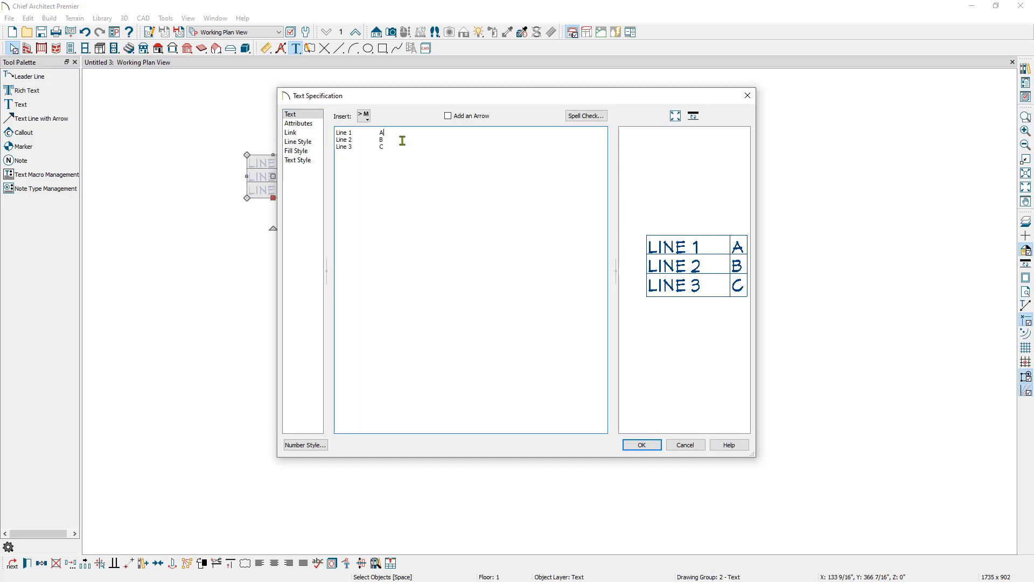
key("Tab")
type("AA")
key("Down")
key("Tab")
type("BB")
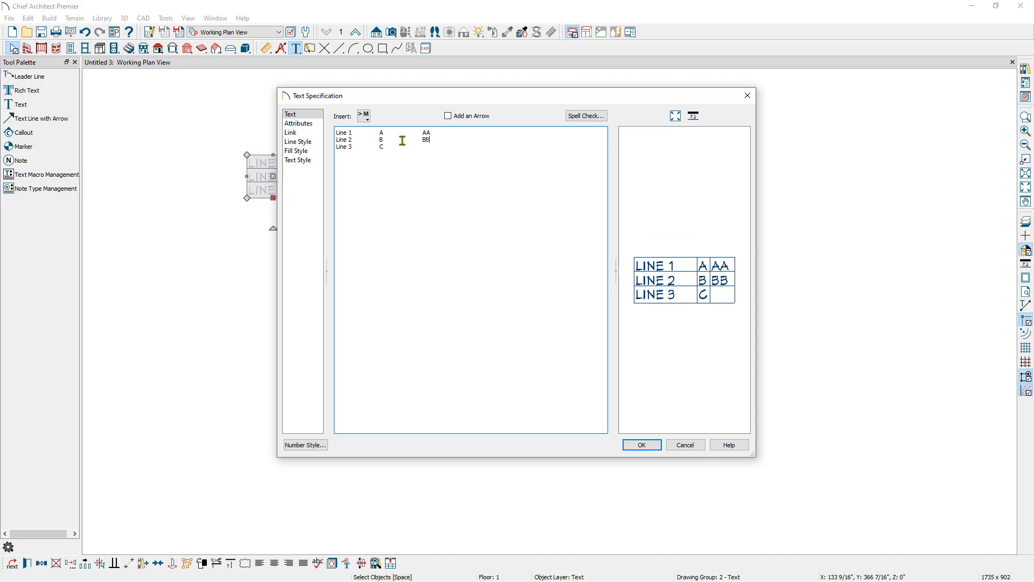
key("Down")
key("Tab")
type("CC")
Set the text's tab stops to 10 25, accept the specification and deselect the text
left_click(317, 124)
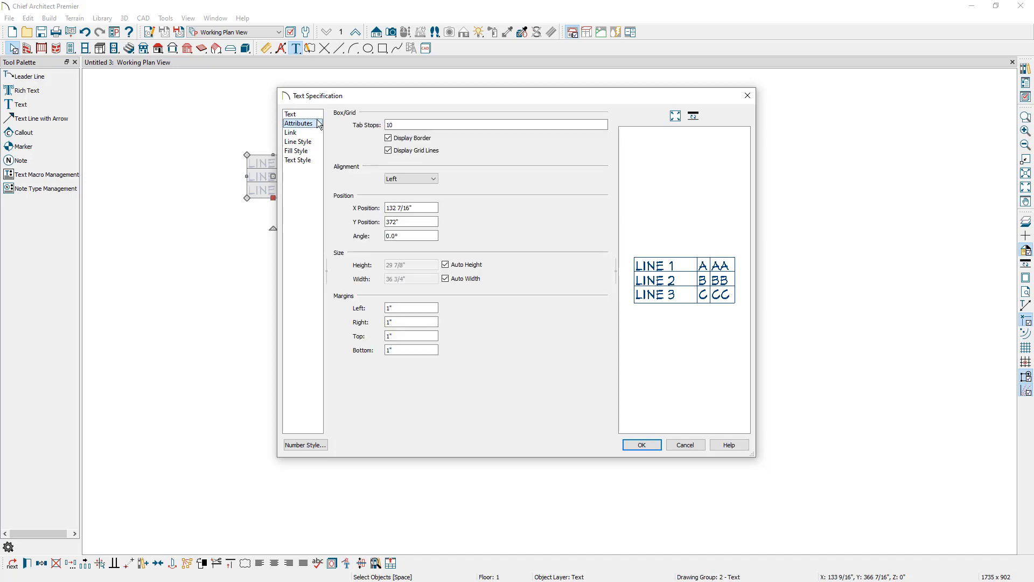
left_click(404, 123)
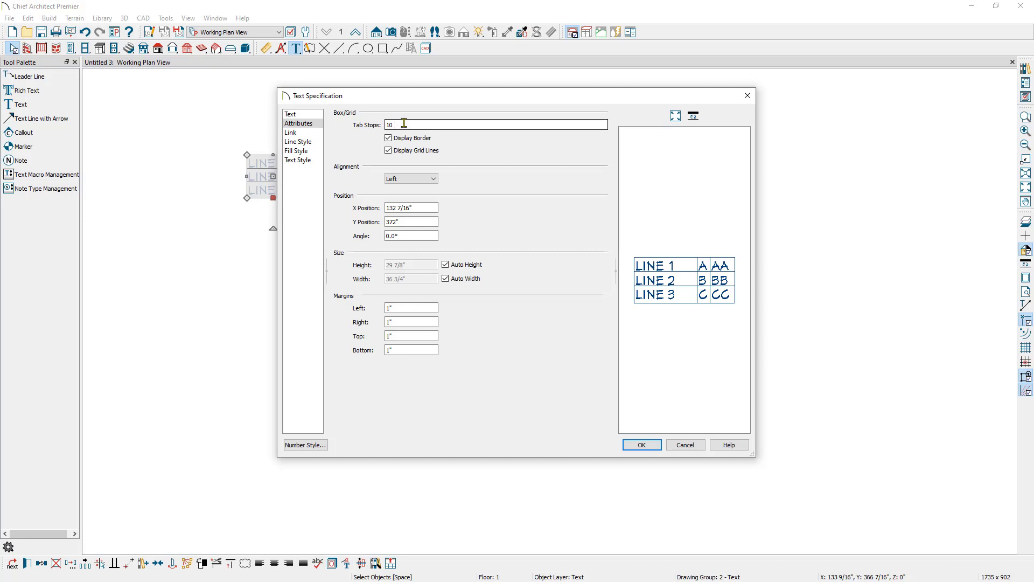
type("25")
key("Tab")
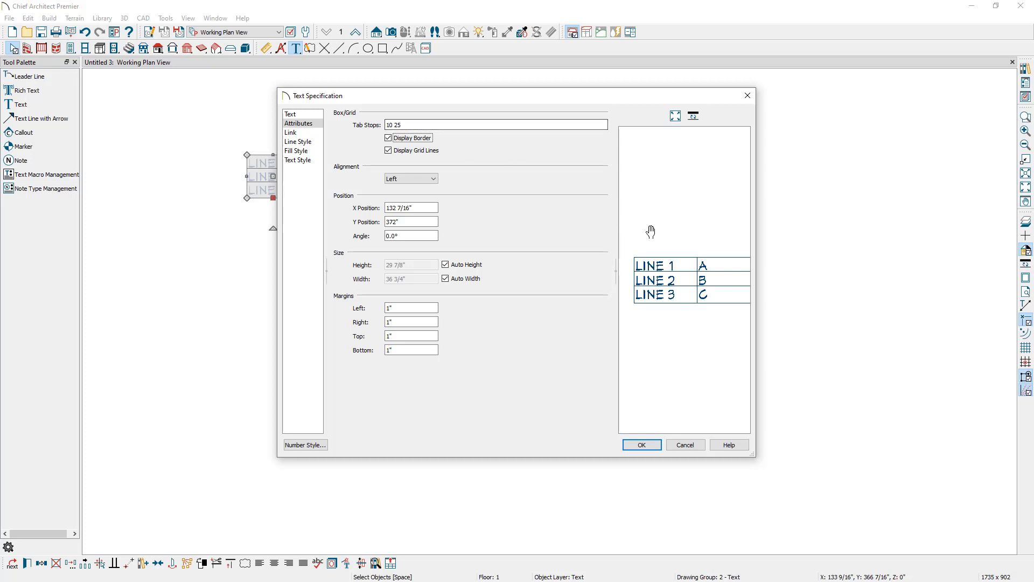
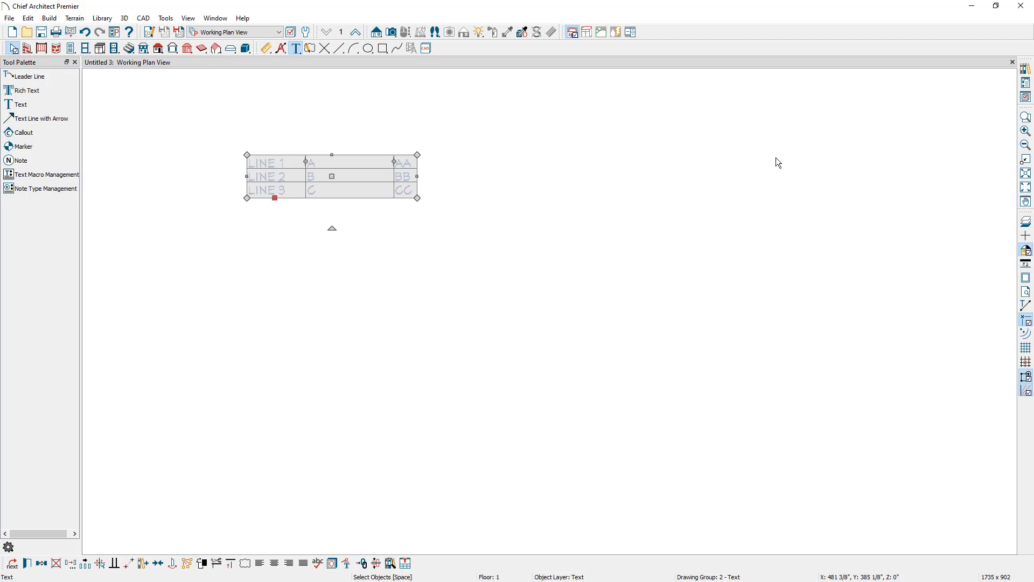
key("Escape")
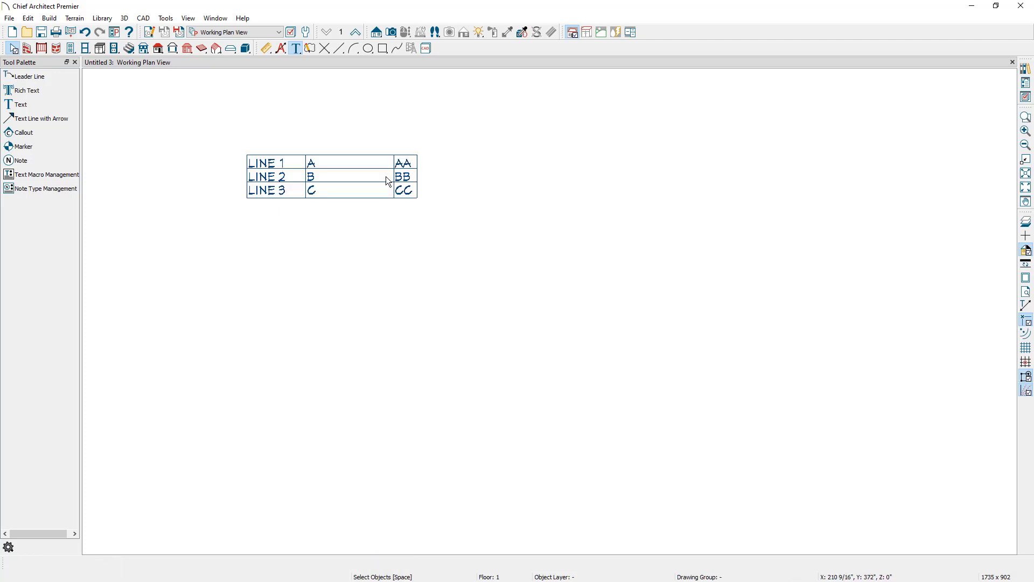
Review the grid text's line style and fill style settings, and switch its text style source to a custom text style
double_click(387, 181)
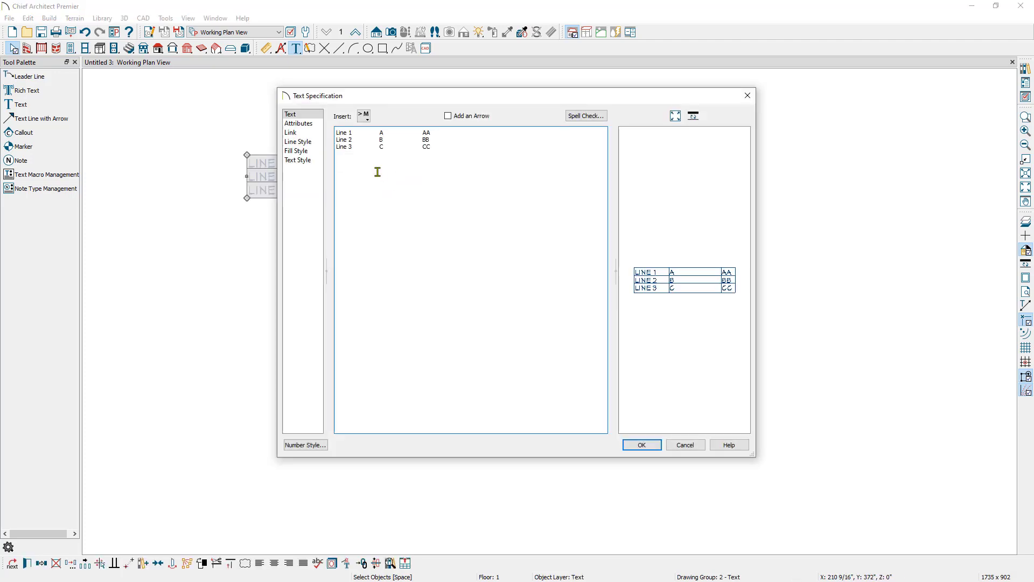
left_click(300, 141)
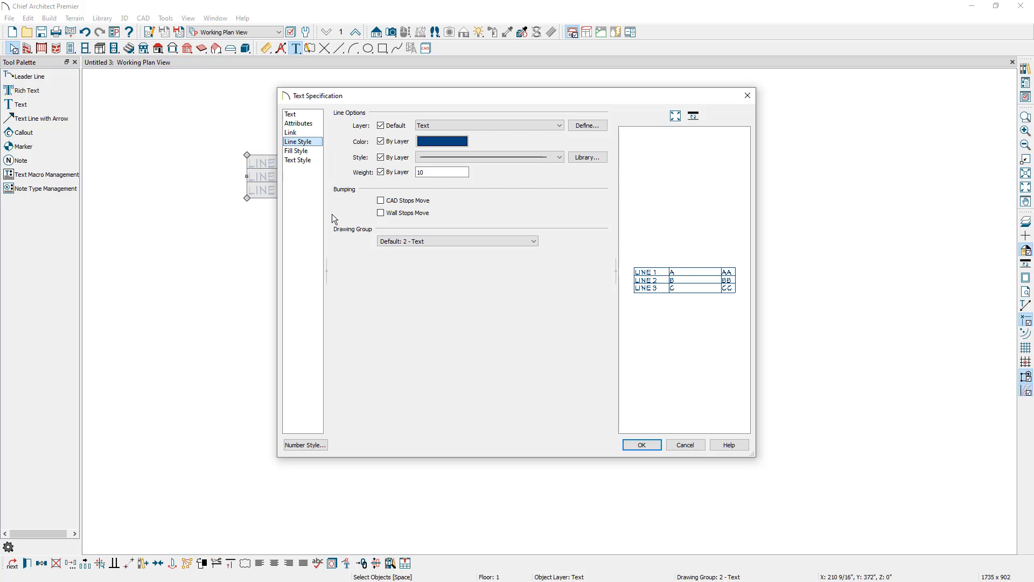
left_click(315, 152)
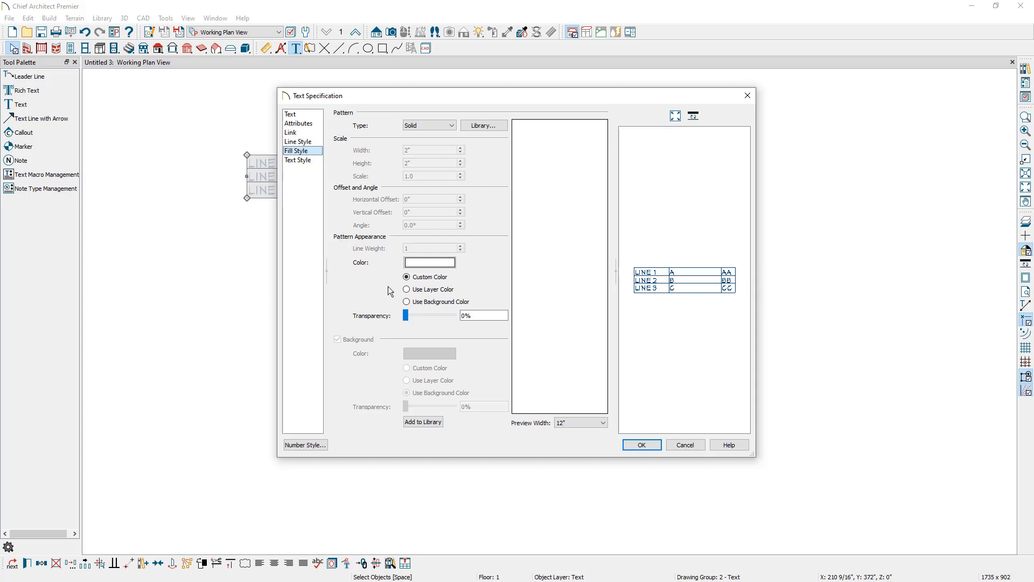
left_click(315, 161)
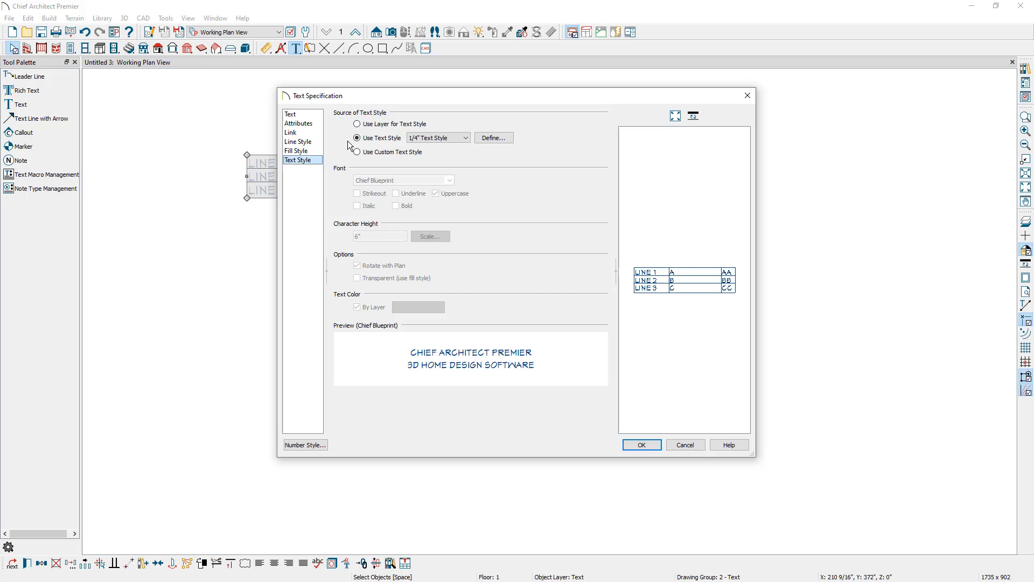
left_click(375, 152)
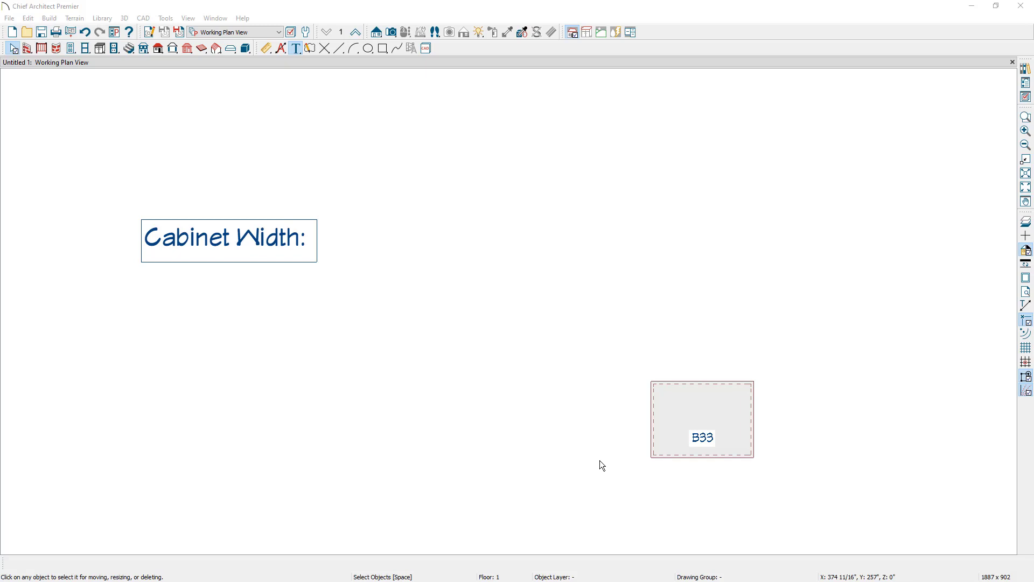
Add an arrow to the "Cabinet Width:" rich text through its specification, and deselect the text
double_click(262, 234)
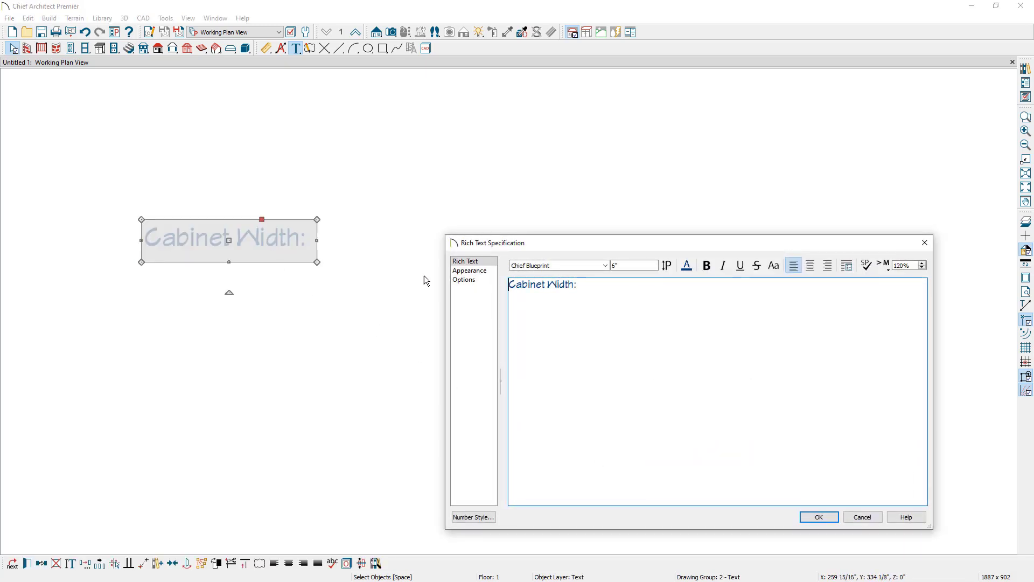
left_click(462, 280)
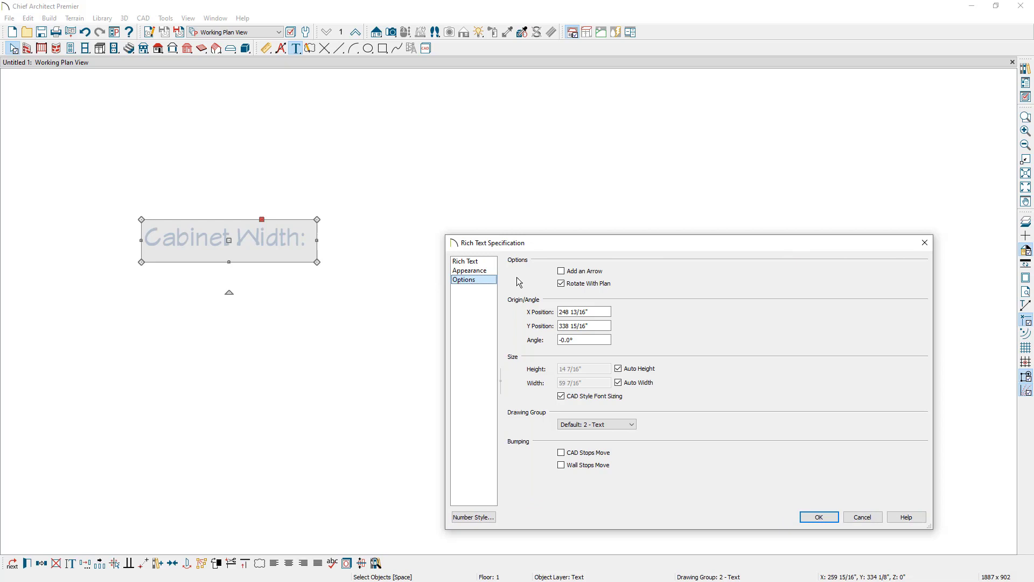
left_click(561, 272)
left_click(807, 514)
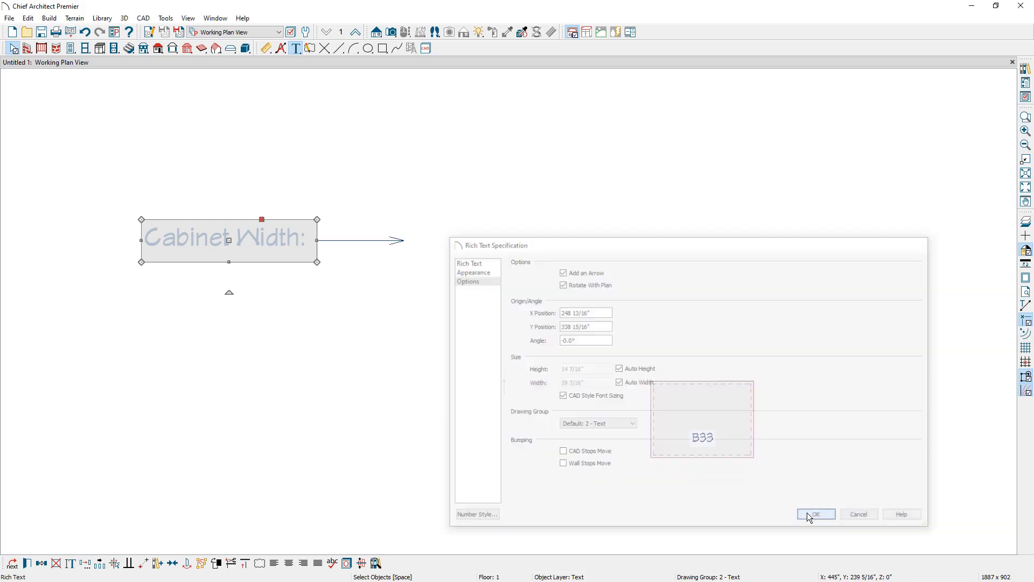
left_click(474, 297)
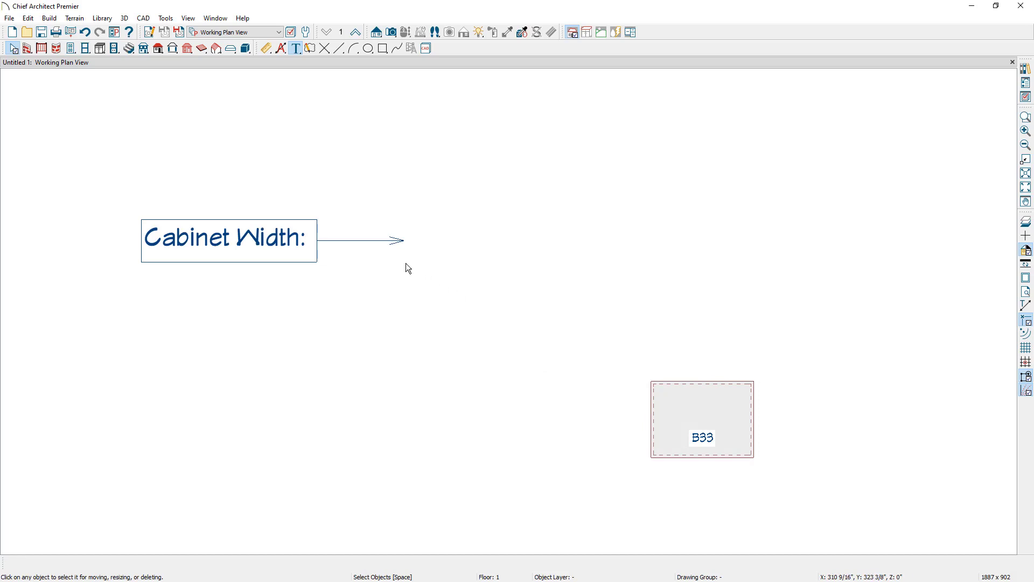
Extend the text's arrow so that its head lands just inside the left edge of the B33 base cabinet
left_click(361, 245)
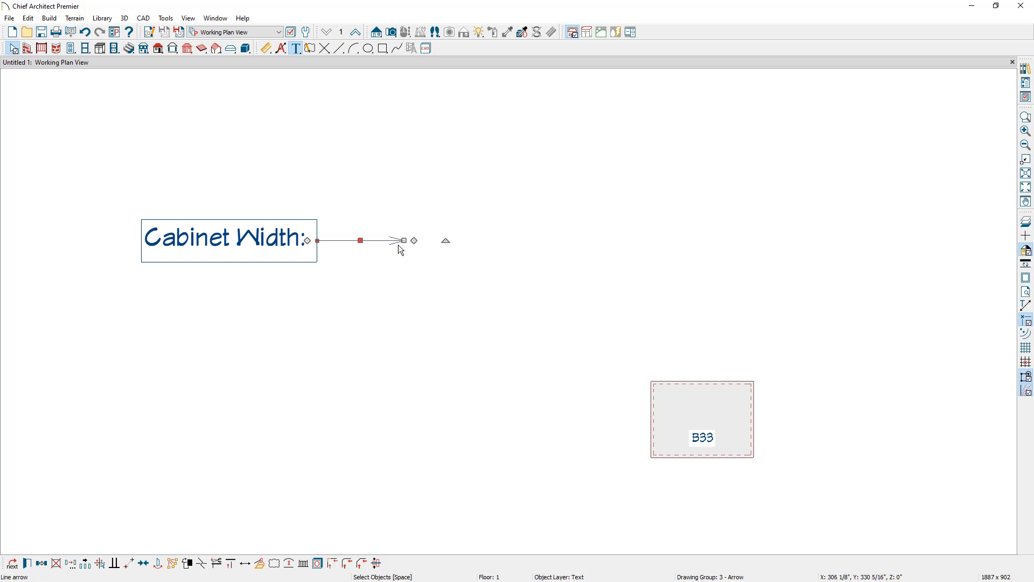
left_click_drag(404, 241, 375, 474)
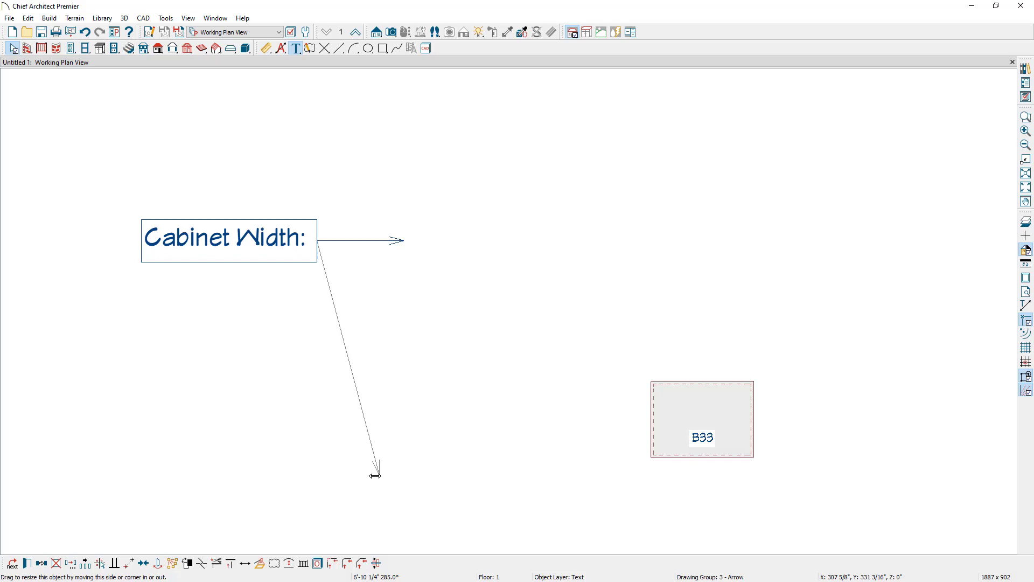
left_click_drag(375, 475, 657, 421)
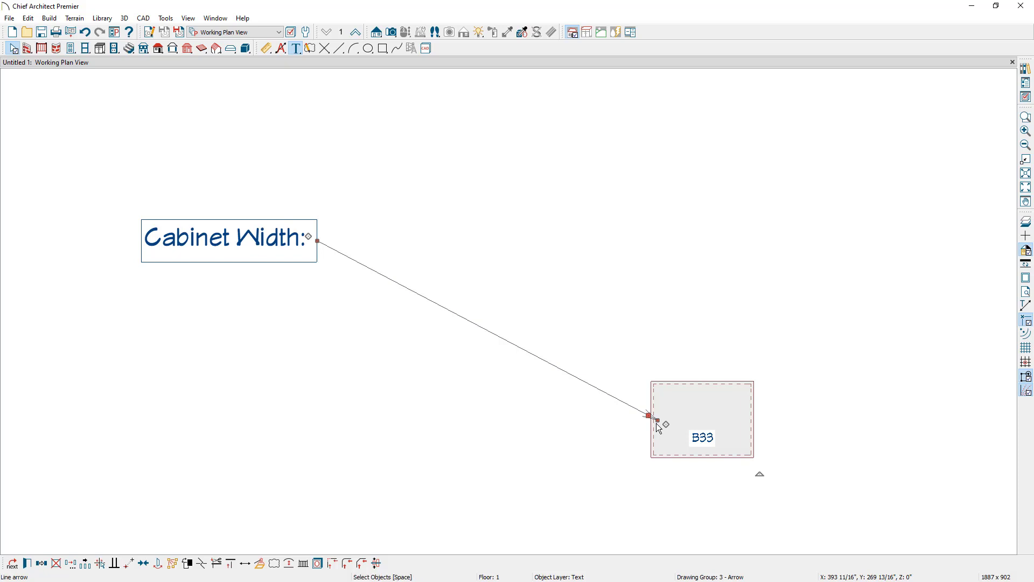
left_click(620, 458)
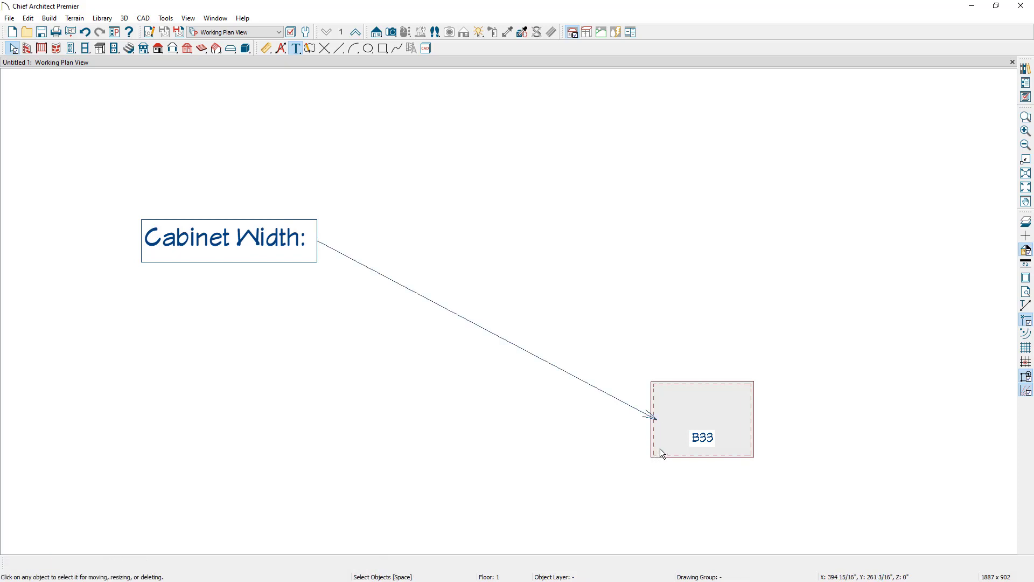
Append the referenced object's Width macro (%width%) and an inch mark to the "Cabinet Width:" rich text
left_click(269, 252)
double_click(269, 248)
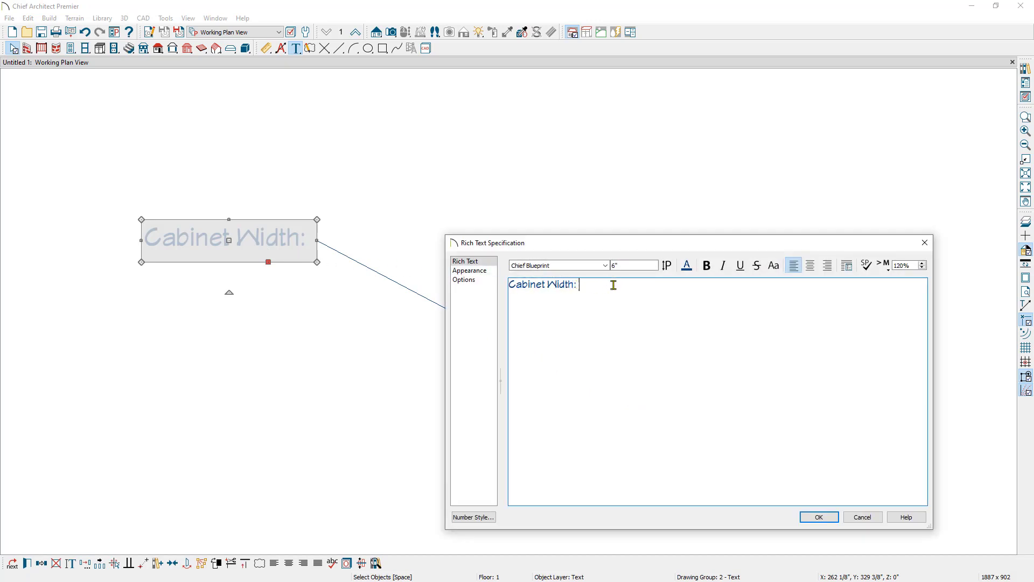
left_click(886, 270)
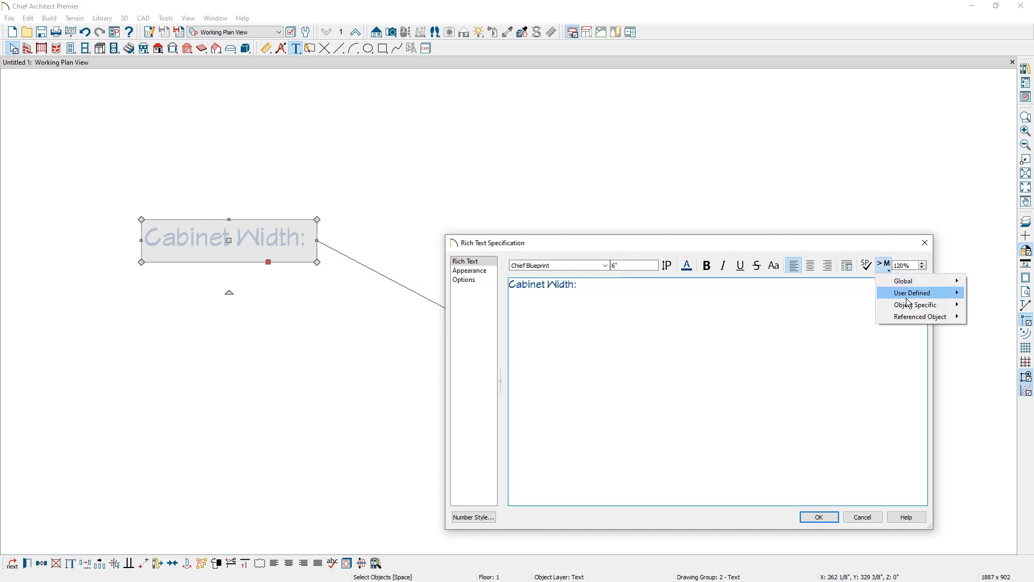
mouse_move(914, 320)
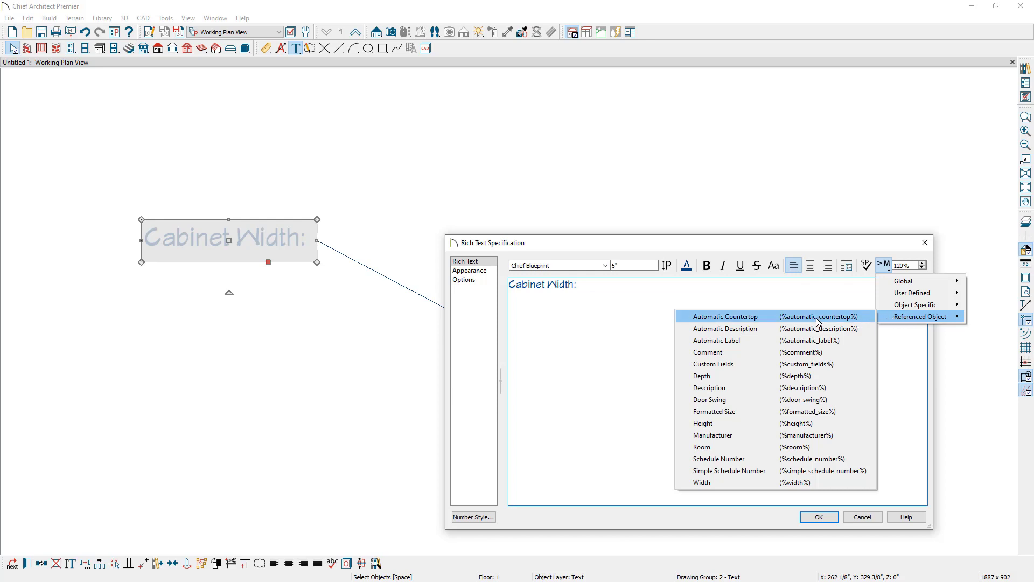
left_click(733, 483)
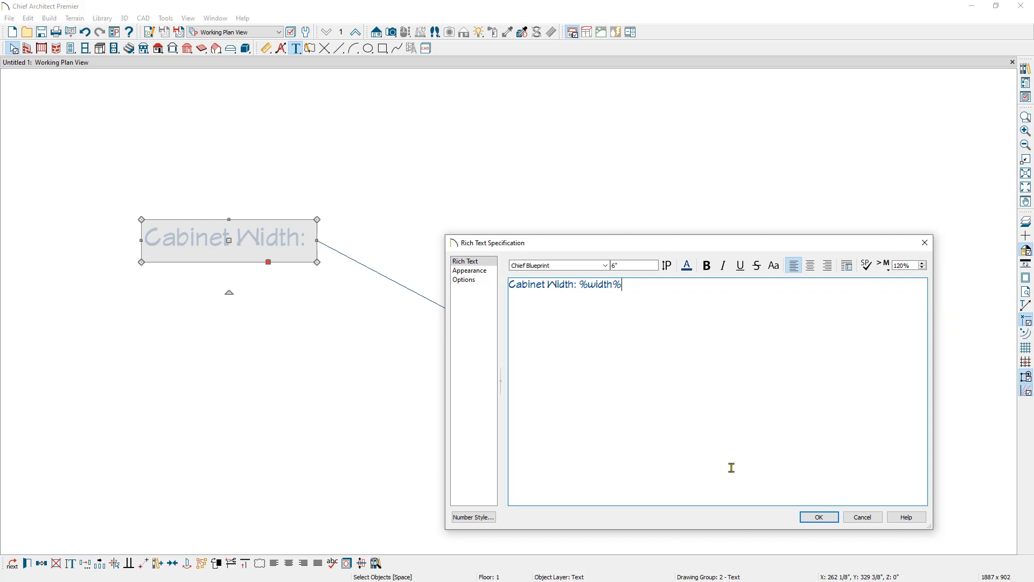
type("\"")
left_click(809, 517)
left_click(594, 489)
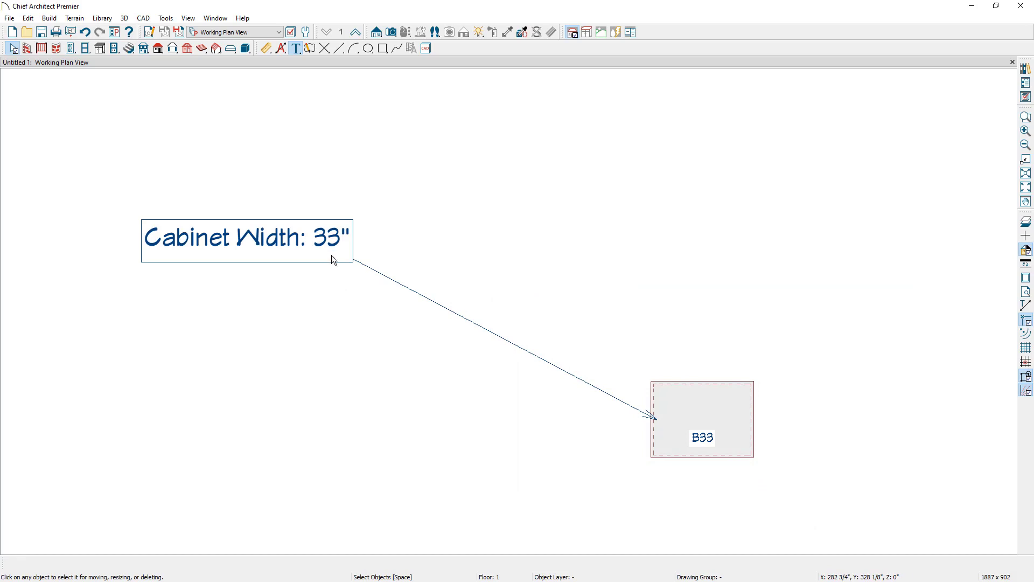
Narrow the base cabinet to 24" from its right side, and delete the arrow that links it to the text
left_click(725, 416)
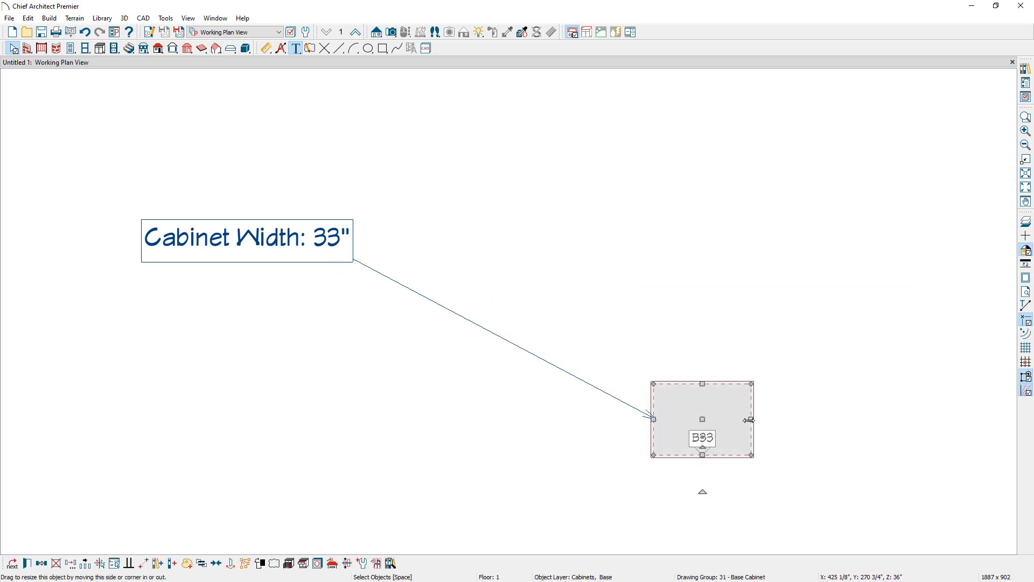
left_click_drag(749, 419, 726, 421)
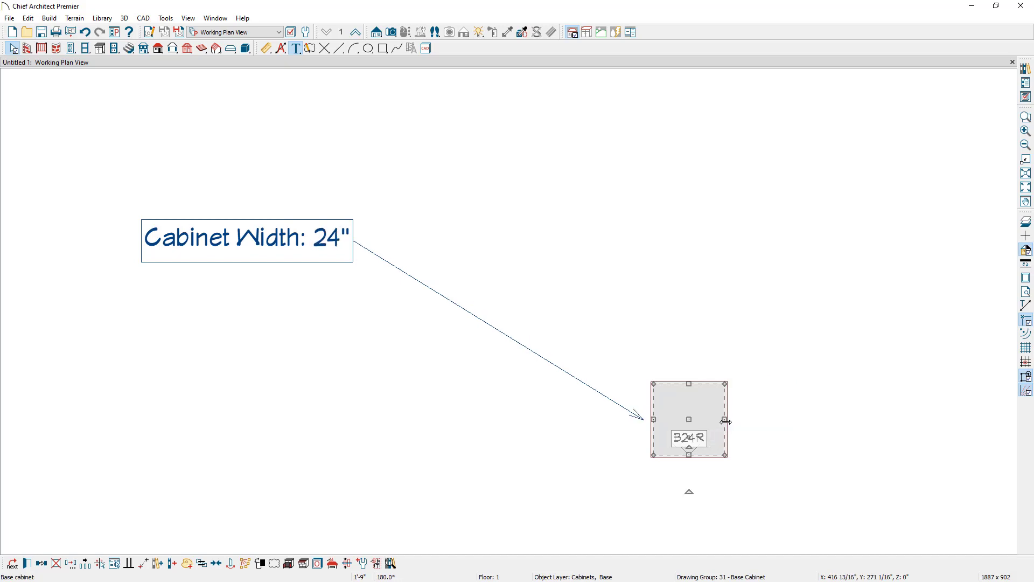
left_click(578, 381)
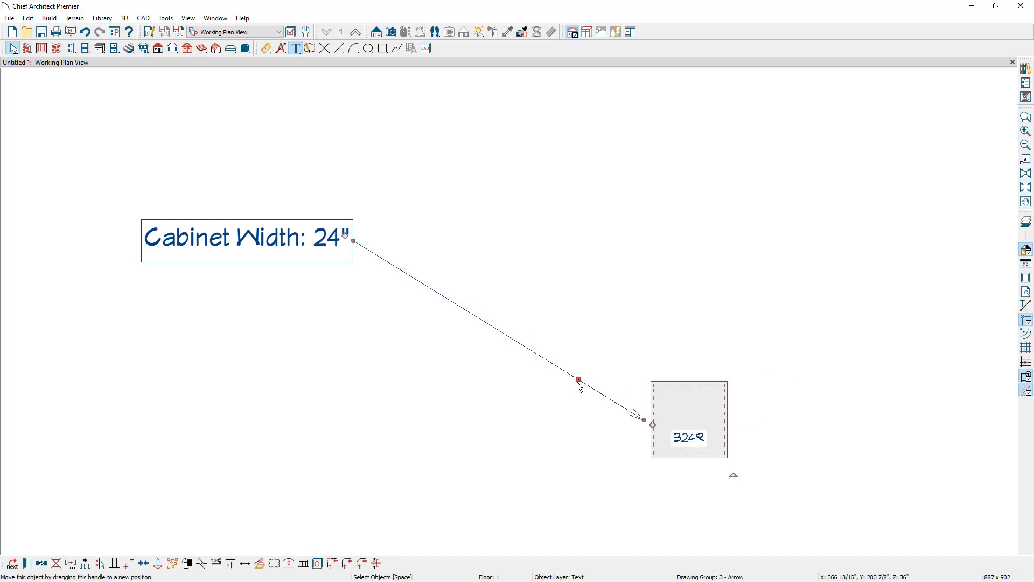
key("Delete")
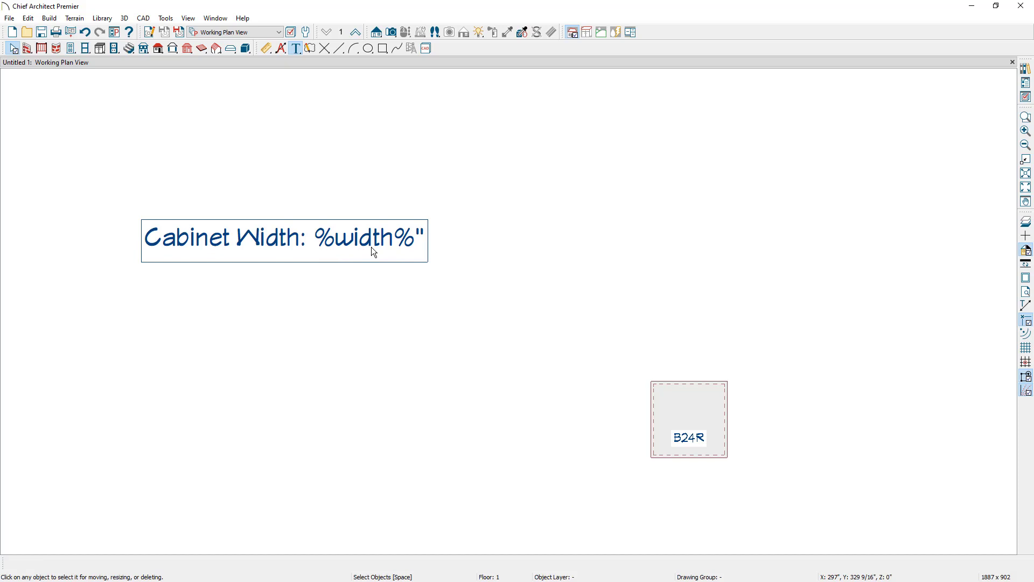
Draw a Text Line with Arrow from the bottom edge of the cabinet width text to the B24R cabinet, and select it
left_click(297, 49)
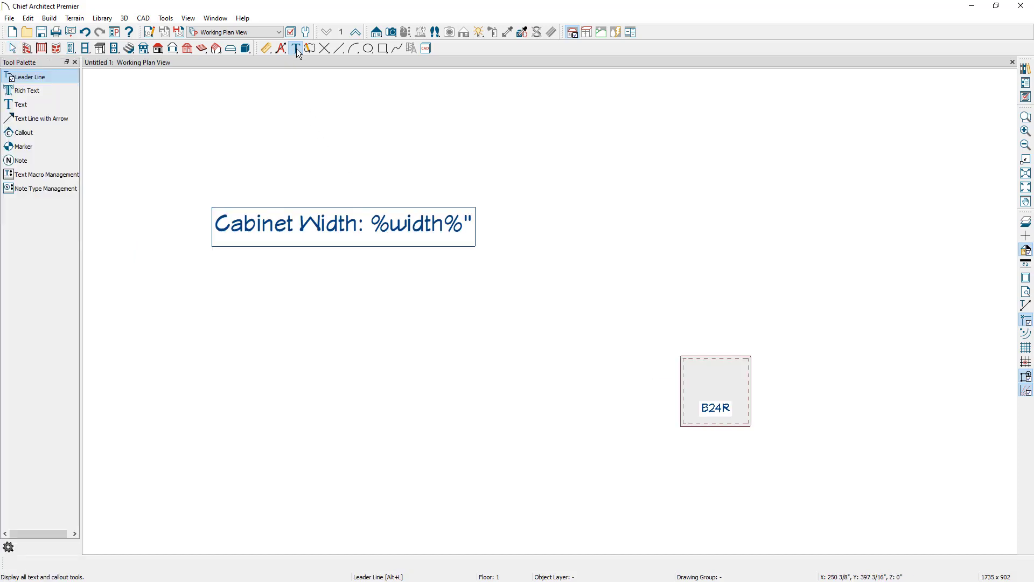
left_click(68, 125)
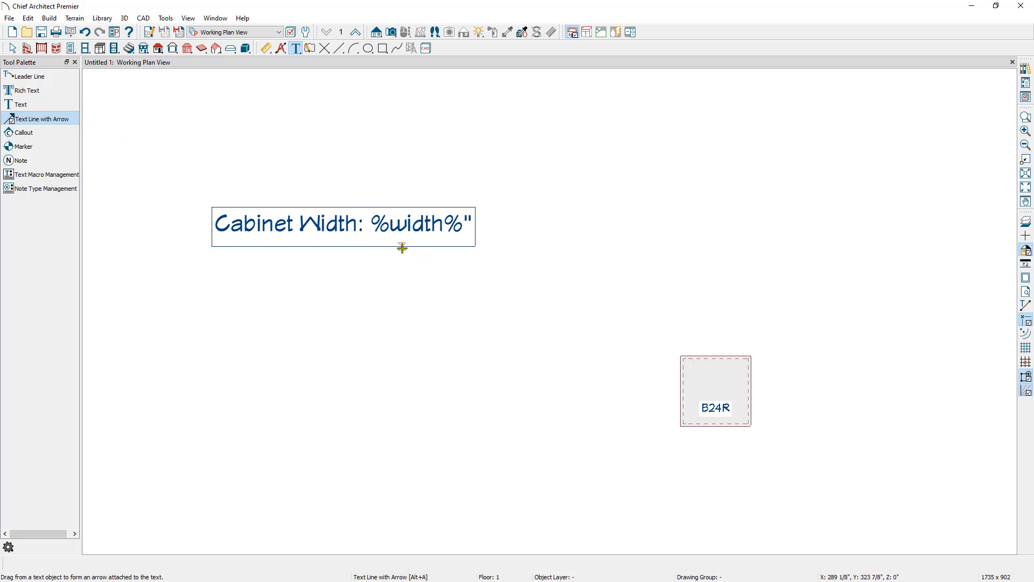
left_click_drag(402, 248, 690, 410)
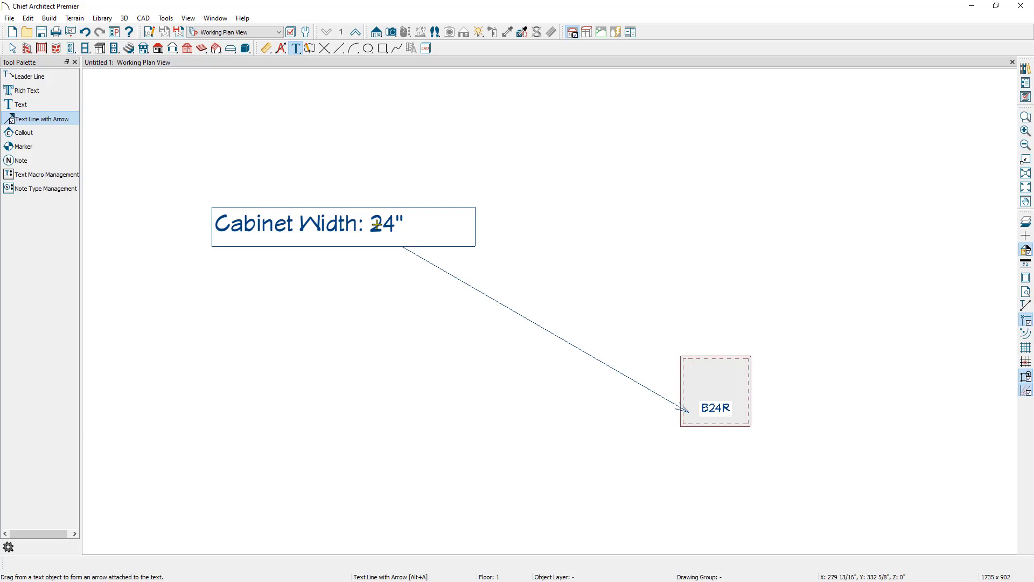
left_click(457, 277)
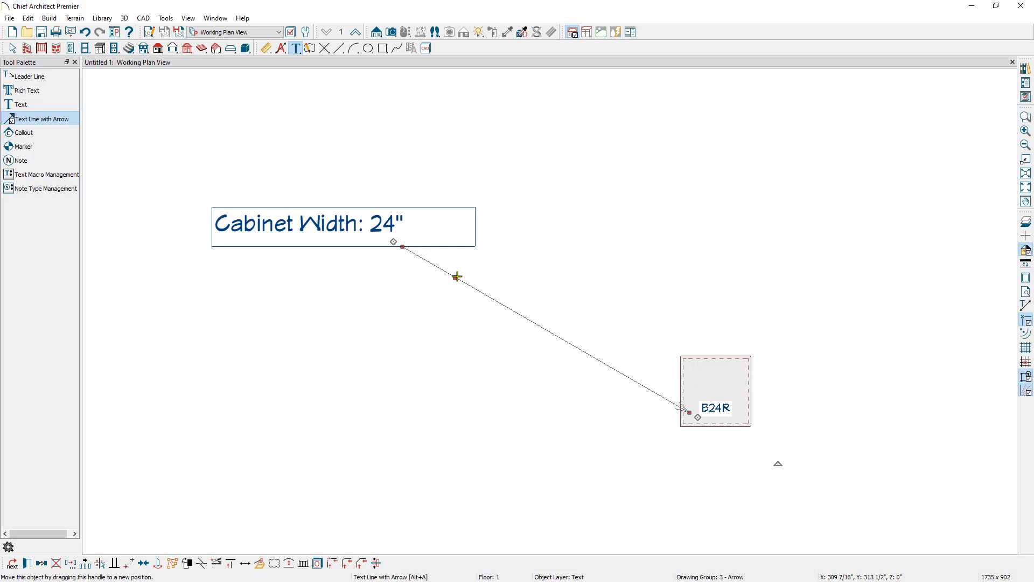
Replace the straight arrow with a two-segment Text Line with Arrow from the cabinet width text's bottom edge to the B24R cabinet
key("Delete")
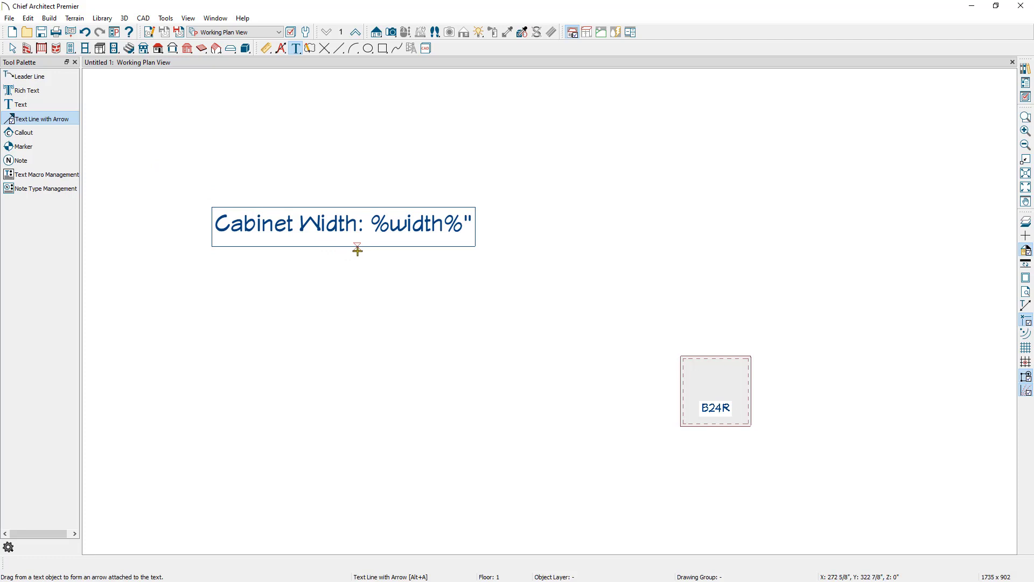
left_click_drag(358, 250, 423, 372)
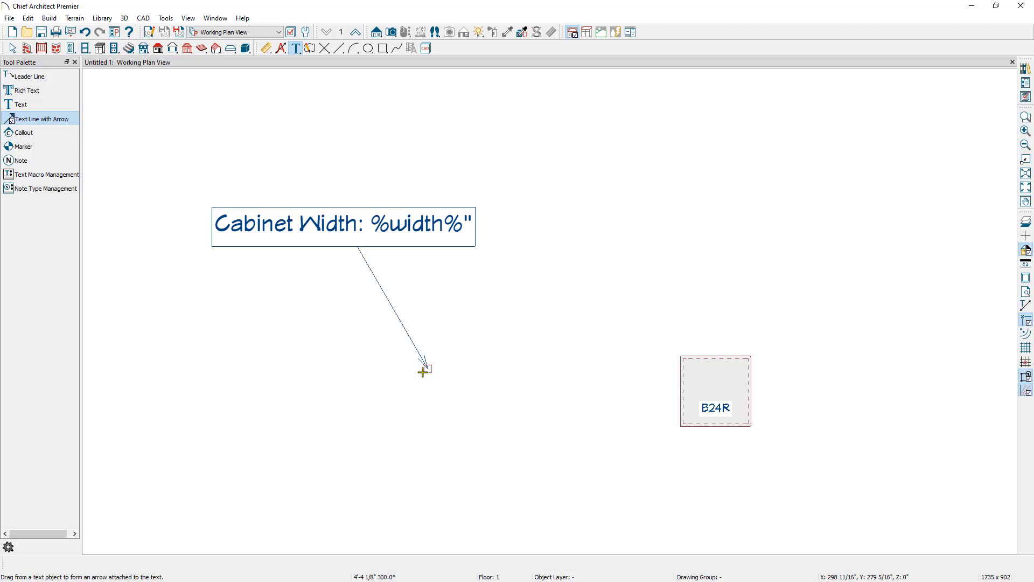
left_click_drag(423, 372, 689, 371)
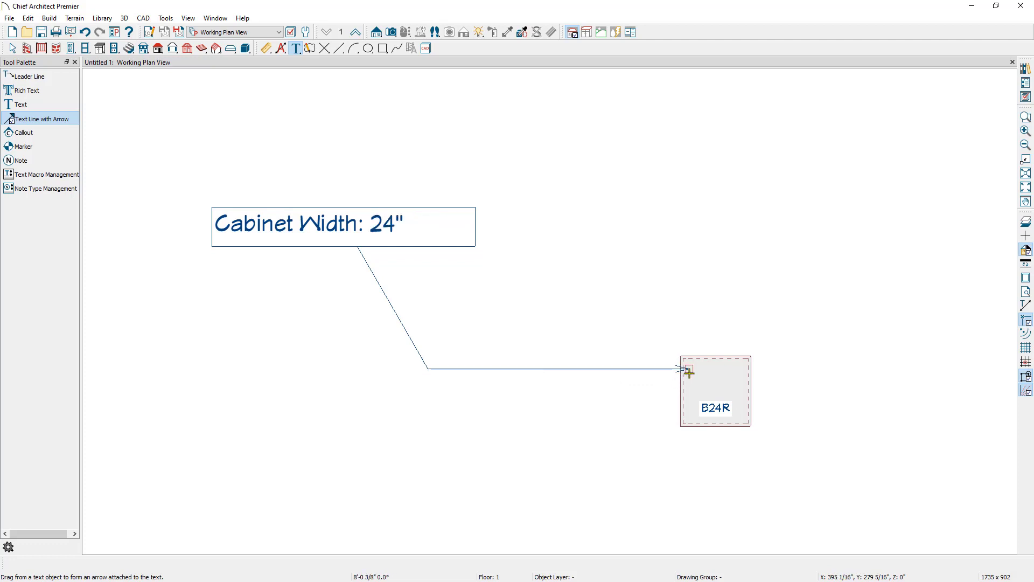
scroll(689, 372, "down", 1)
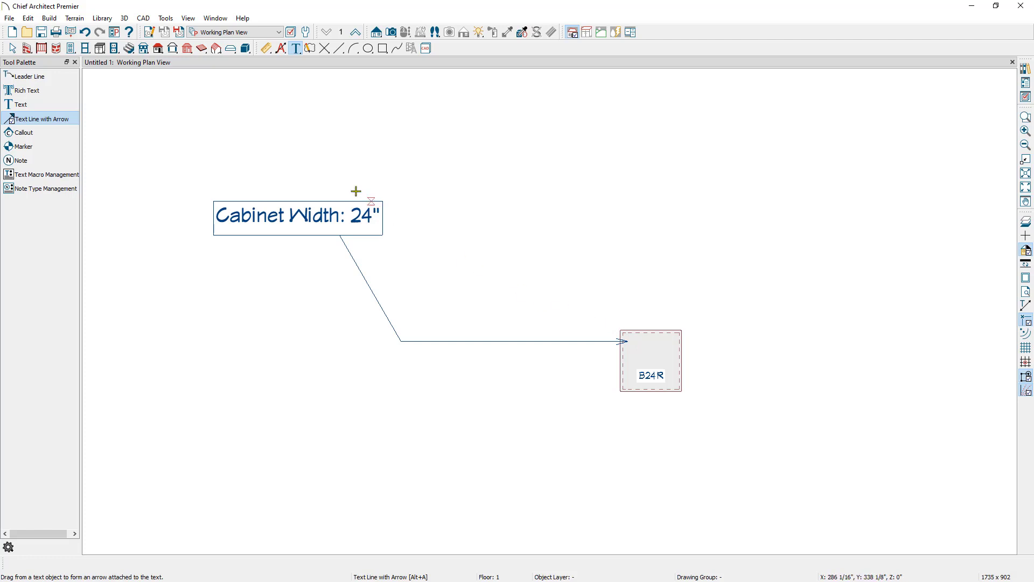
Draw a two-segment Leader Line from the B24R cabinet's left edge down to the left, with the rich text "Custom Cabinet"
left_click(44, 79)
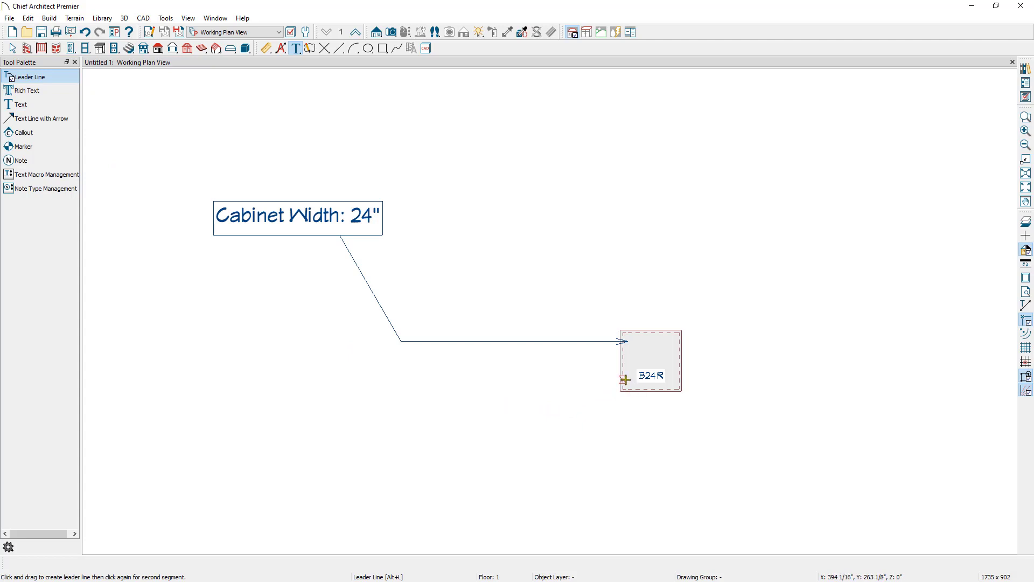
left_click_drag(625, 381, 489, 380)
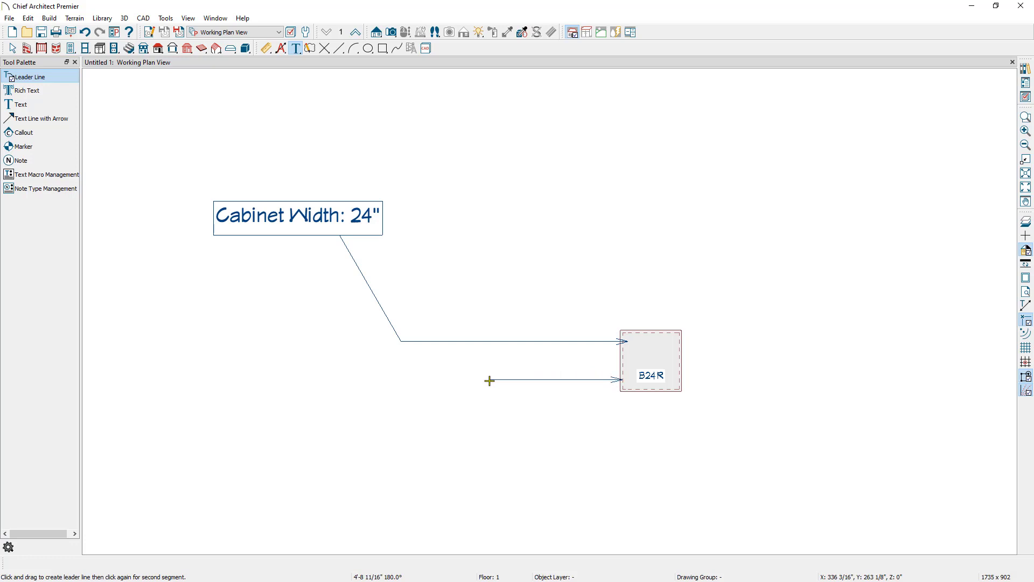
left_click(405, 456)
type("Cus")
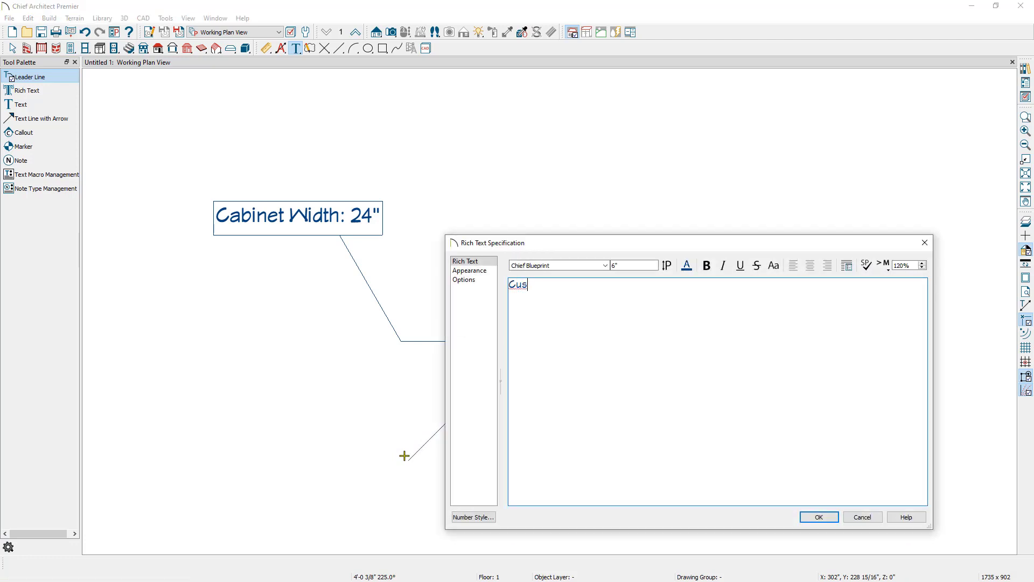
type("tom Cabinet")
left_click(819, 517)
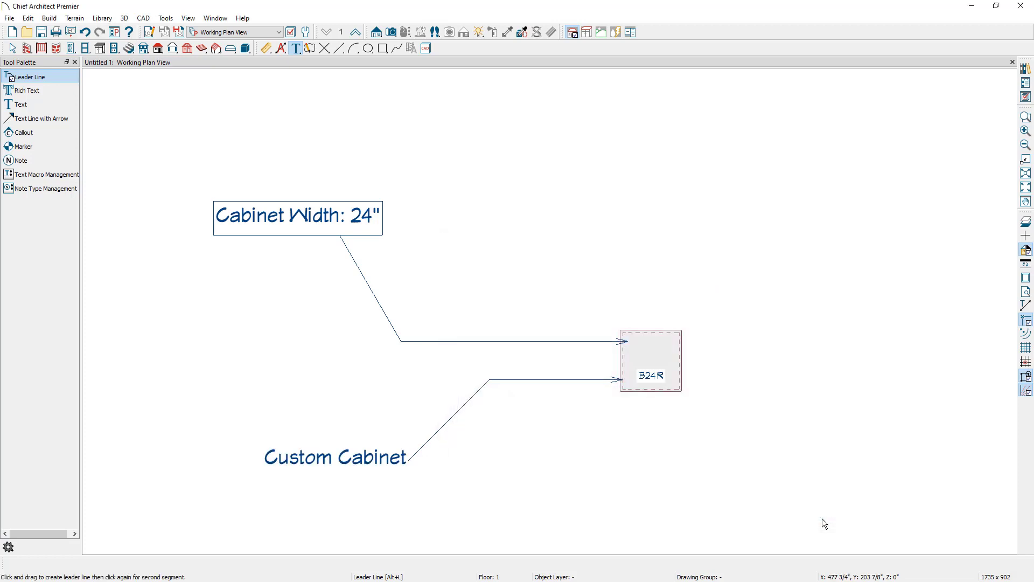
key("space")
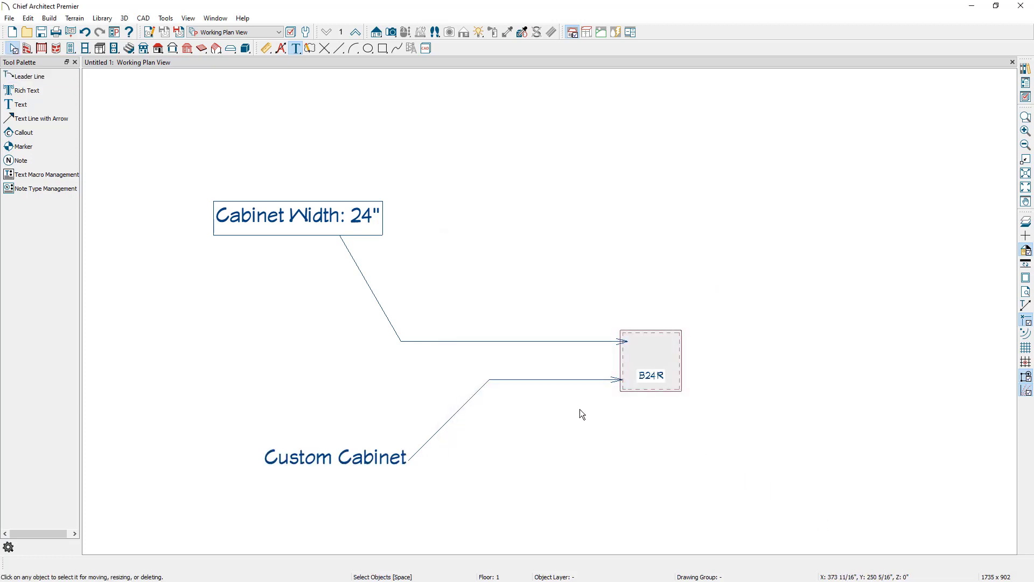
Turn on Show Length and Show Angle for the "Custom Cabinet" leader line
double_click(564, 380)
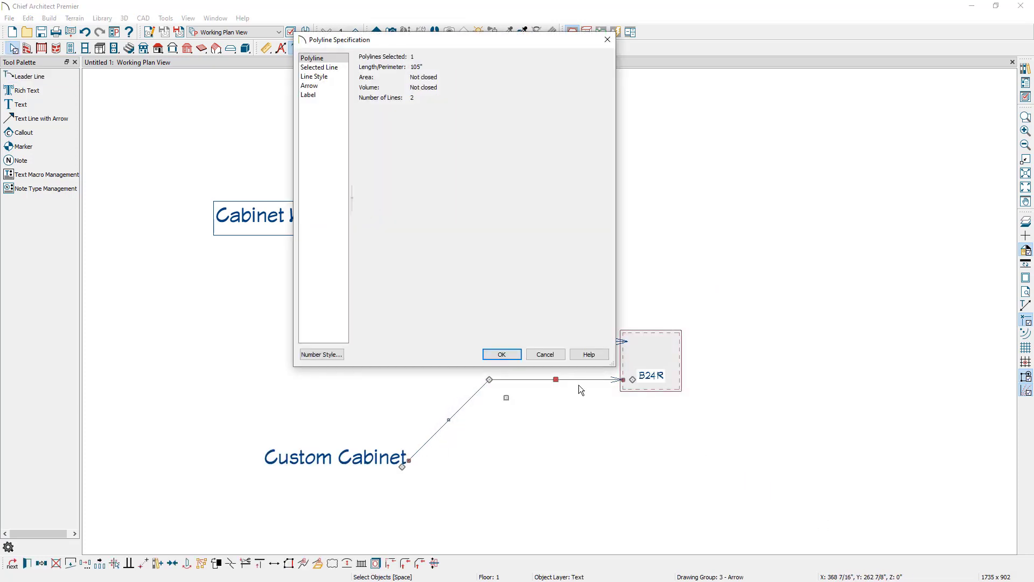
left_click(341, 77)
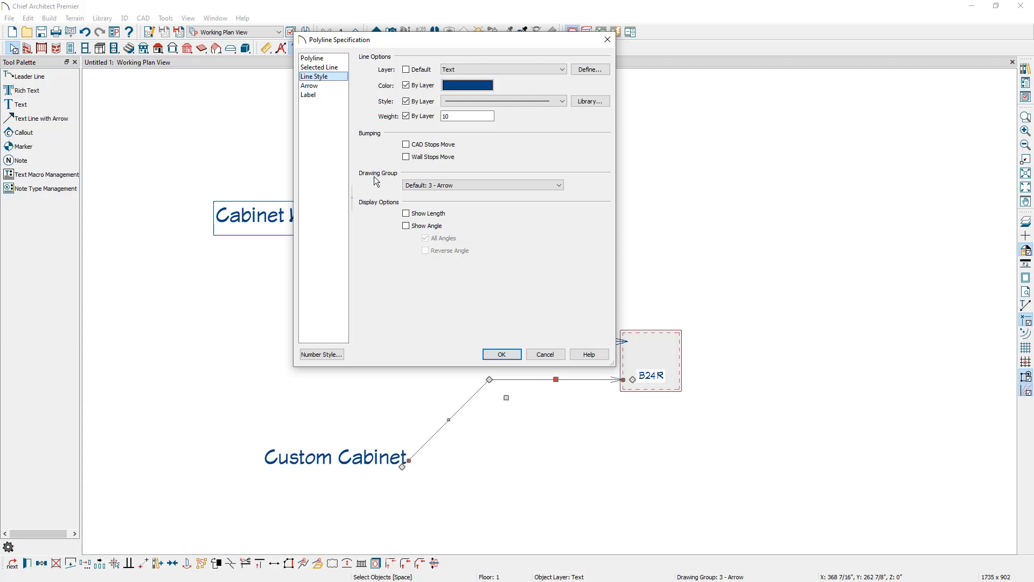
left_click(407, 214)
left_click(407, 226)
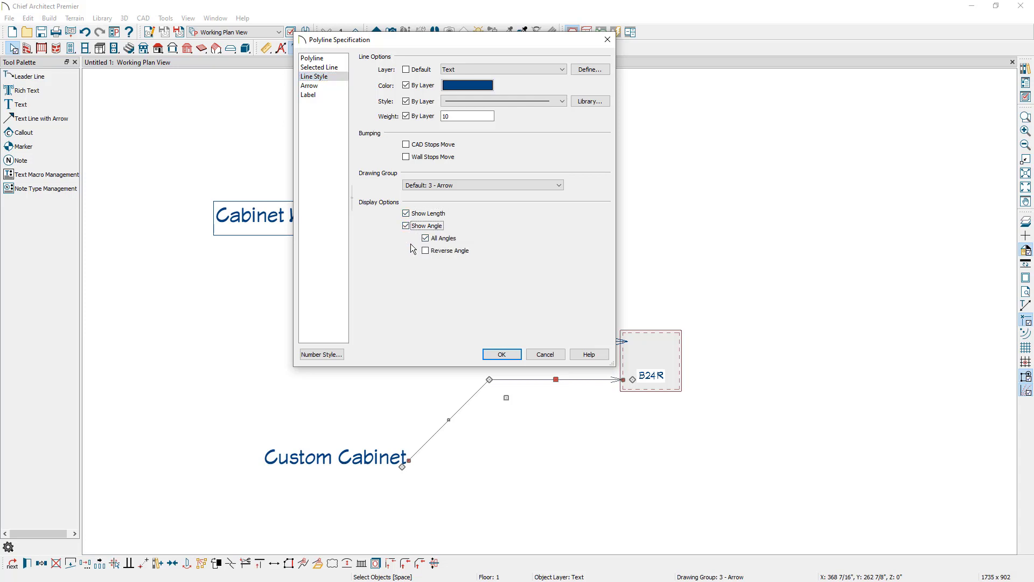
left_click(497, 354)
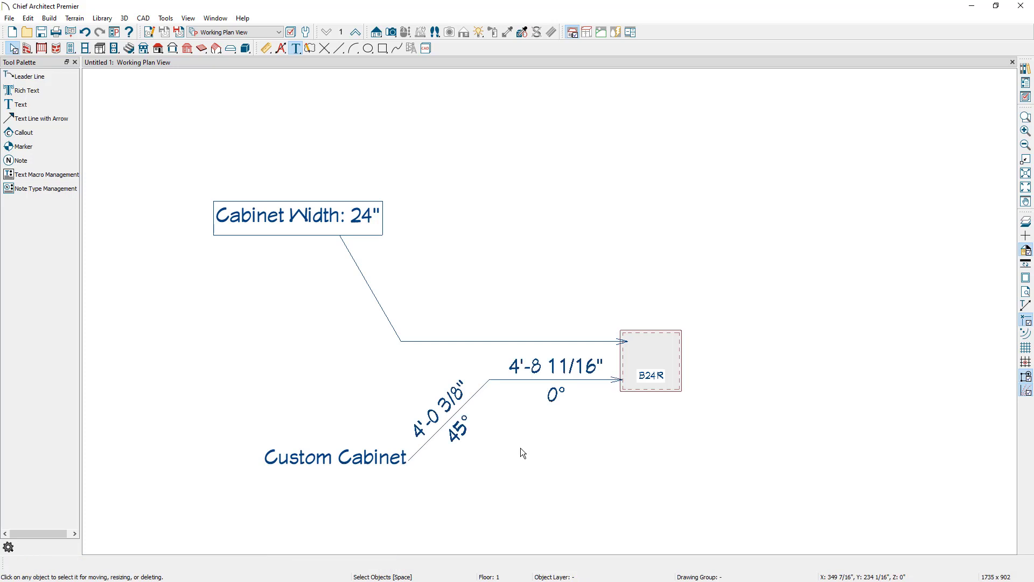
Turn off Show Length and Show Angle for the "Custom Cabinet" leader line, and browse its arrow styles, keeping the default
double_click(509, 380)
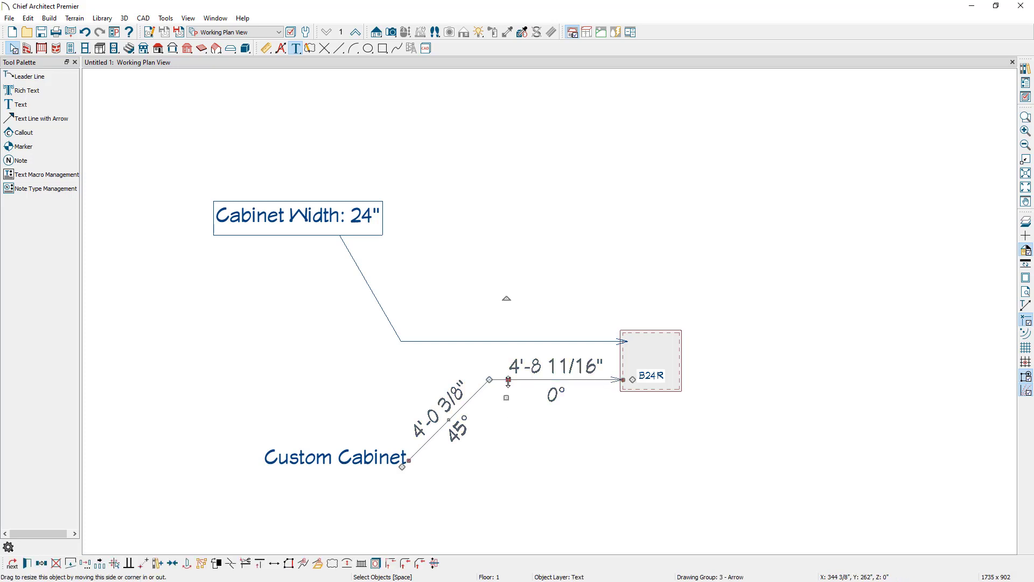
left_click(332, 78)
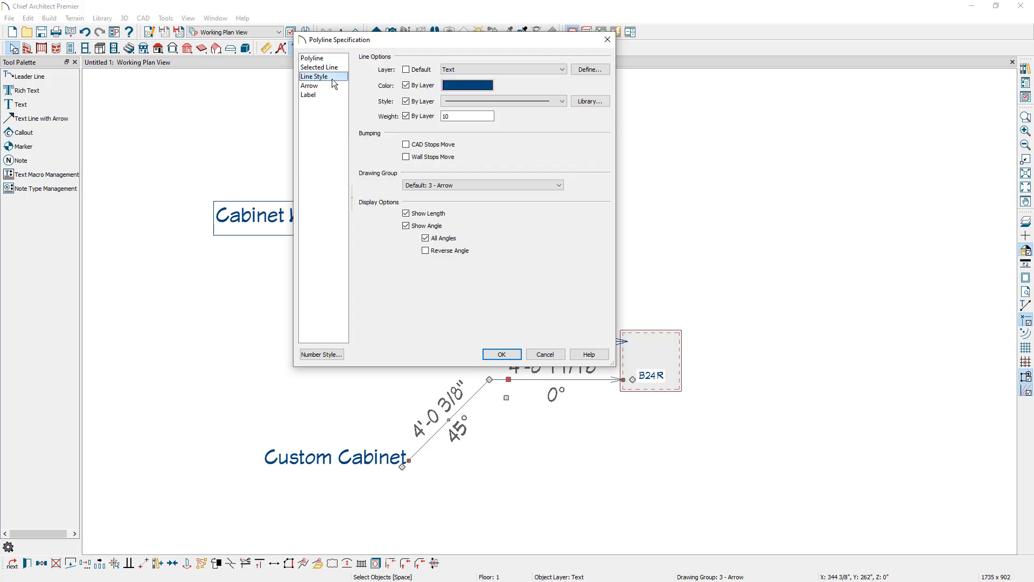
left_click(421, 215)
left_click(417, 226)
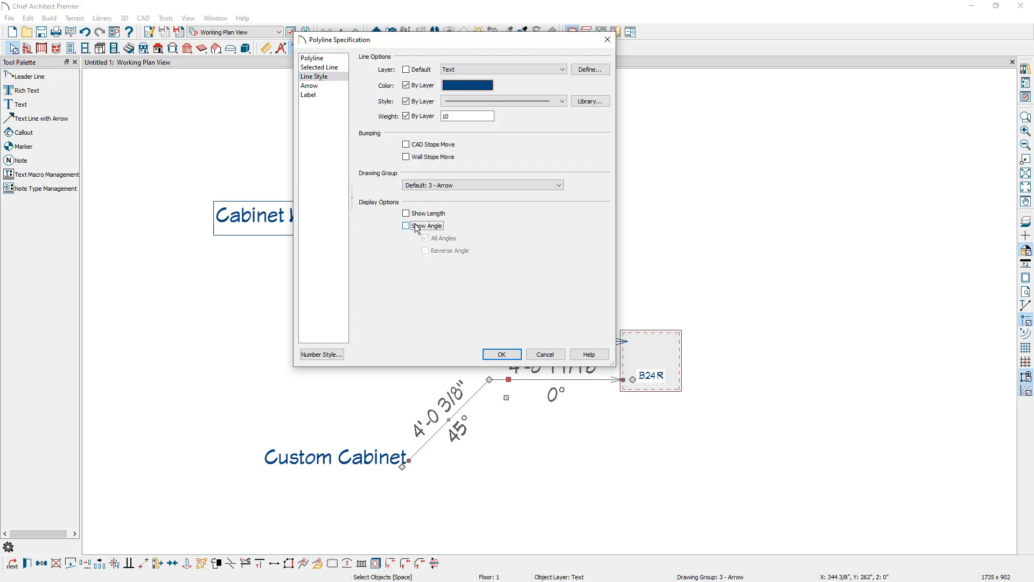
left_click(334, 88)
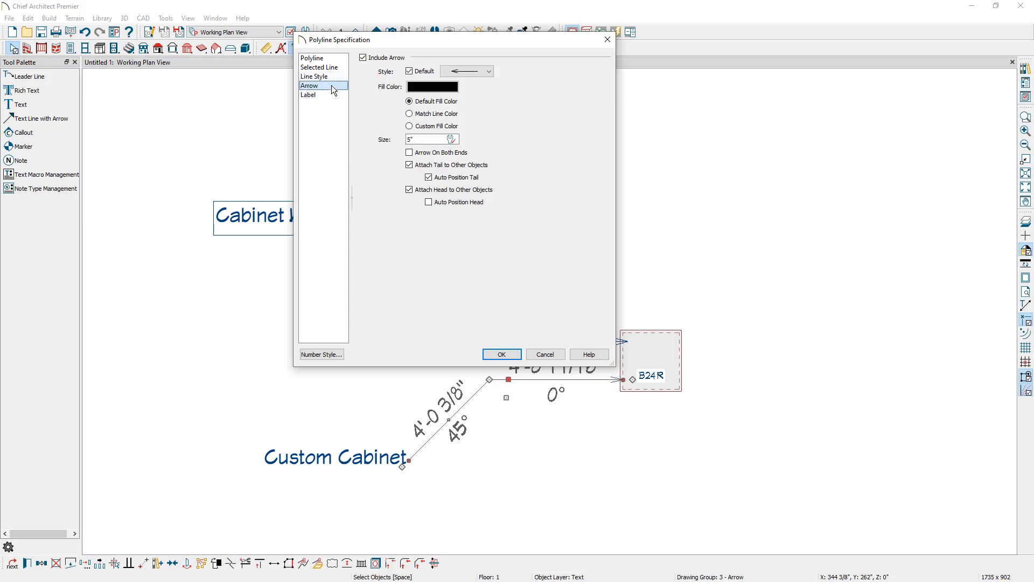
left_click(487, 72)
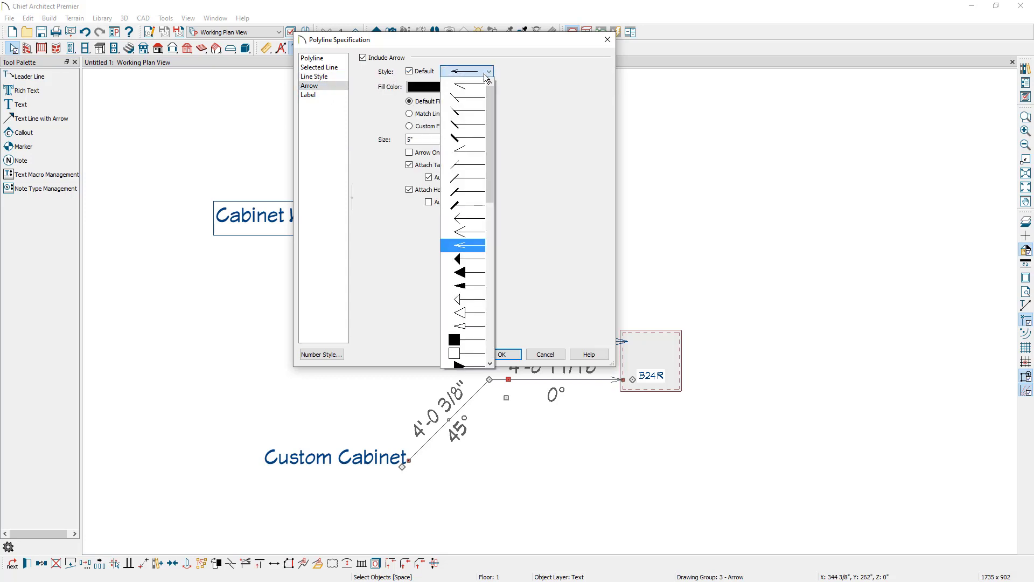
left_click(488, 72)
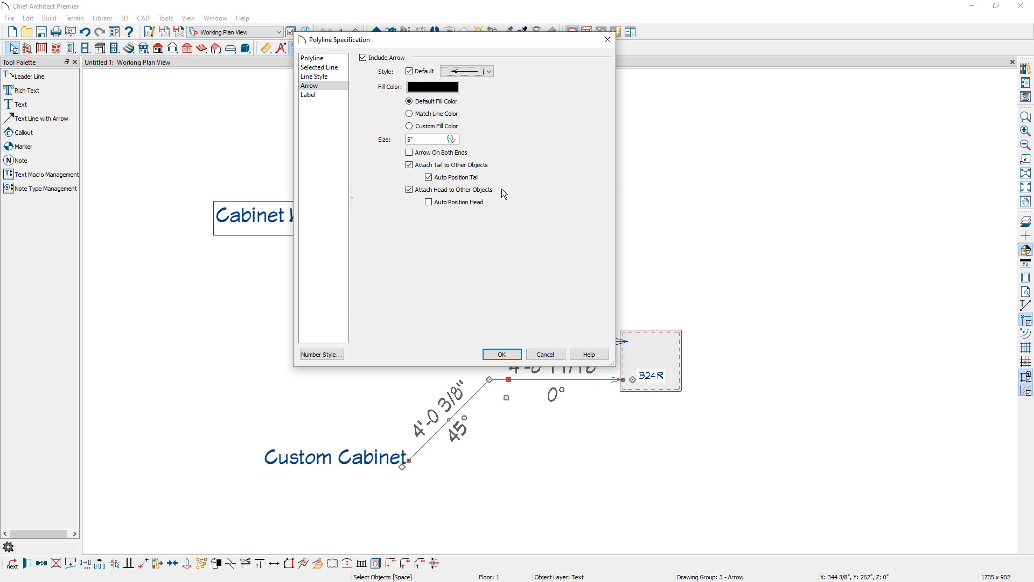
left_click(501, 354)
Delete the cabinet width text with its arrow, and move the B24R cabinet up and to the right, away from the "Custom Cabinet" text
left_click(335, 208)
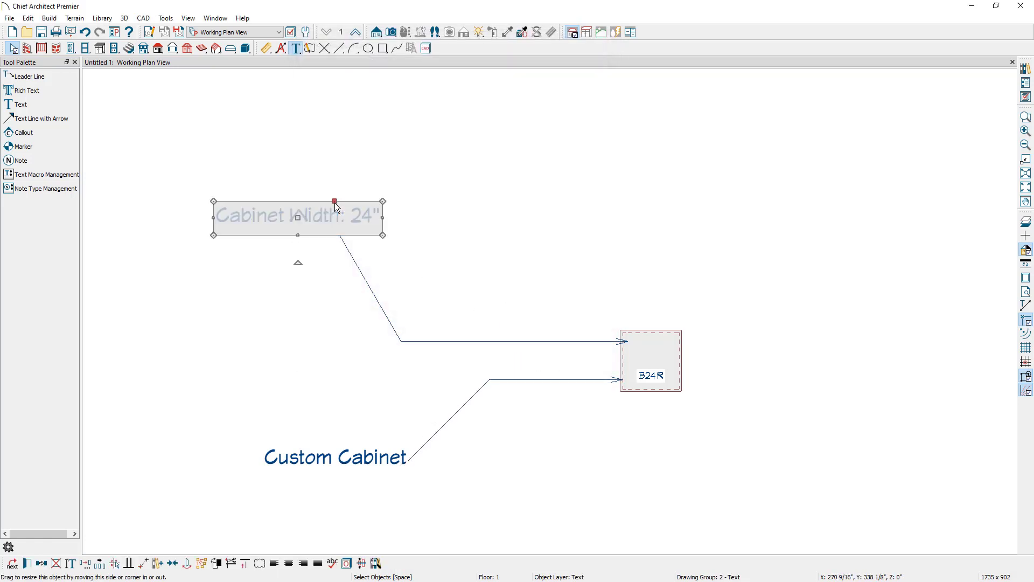
key("Delete")
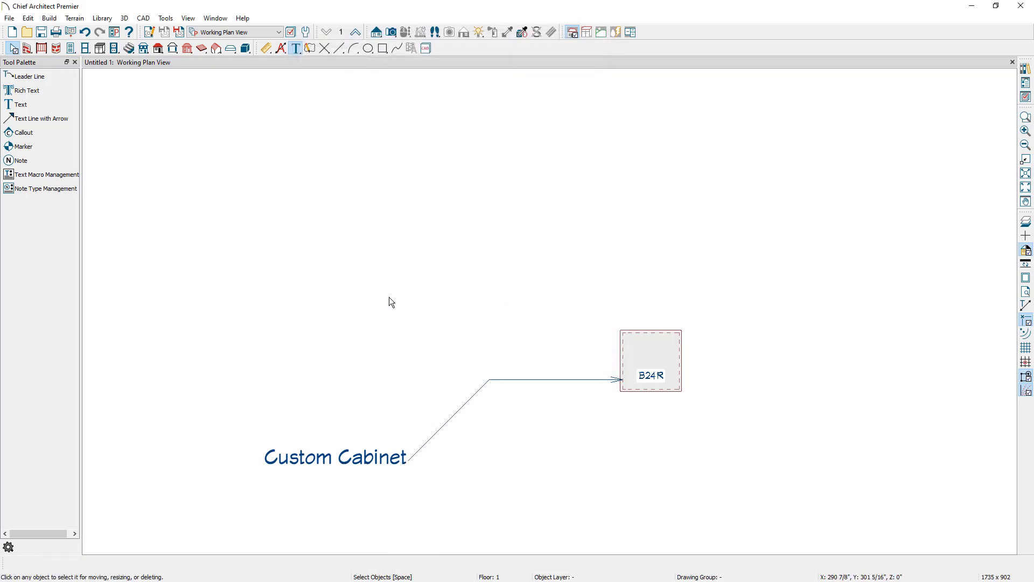
left_click(641, 350)
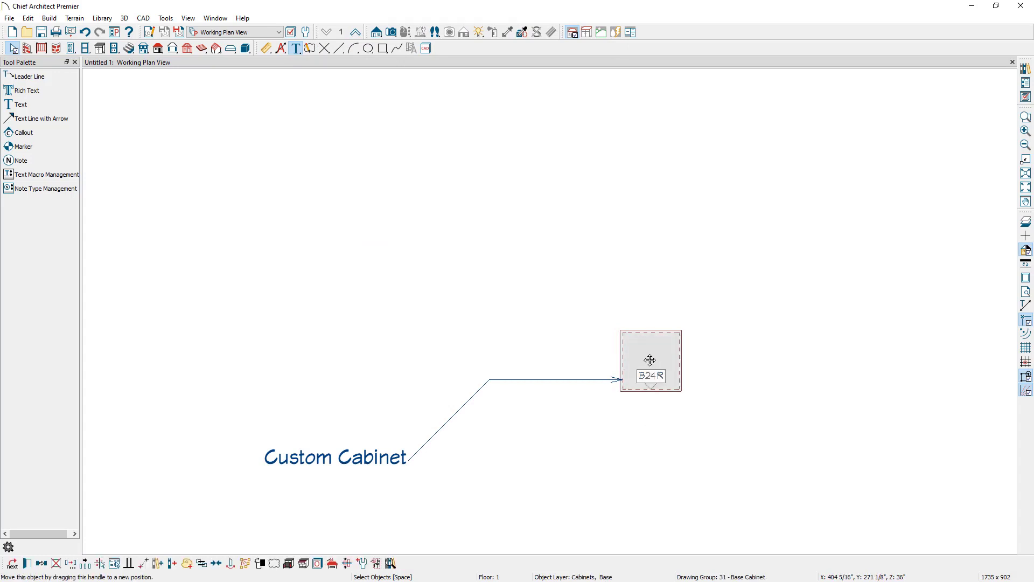
left_click_drag(650, 360, 764, 235)
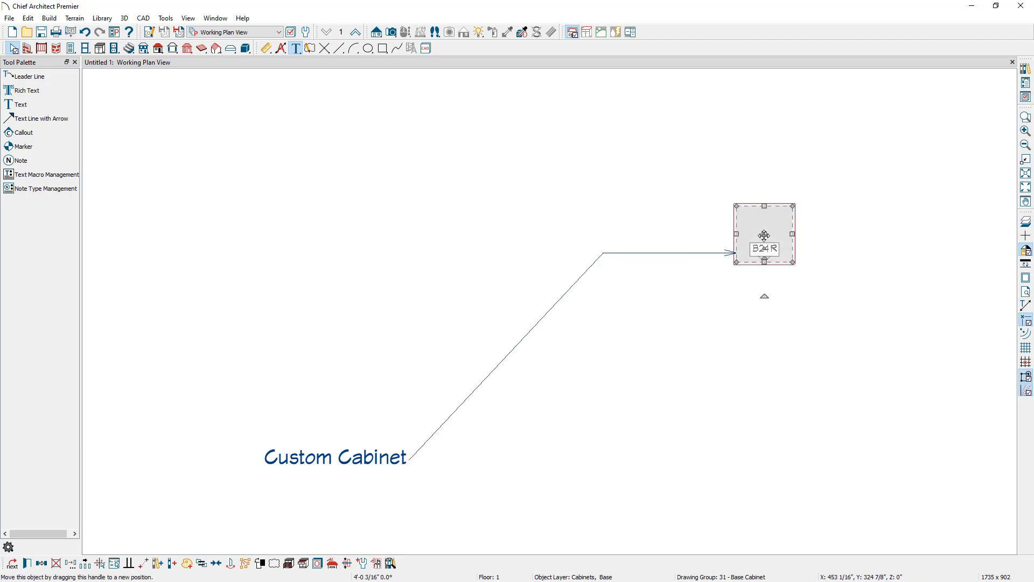
Review the leader line's arrow attachment options, and move the B24R cabinet to the left of the "Custom Cabinet" text
double_click(678, 254)
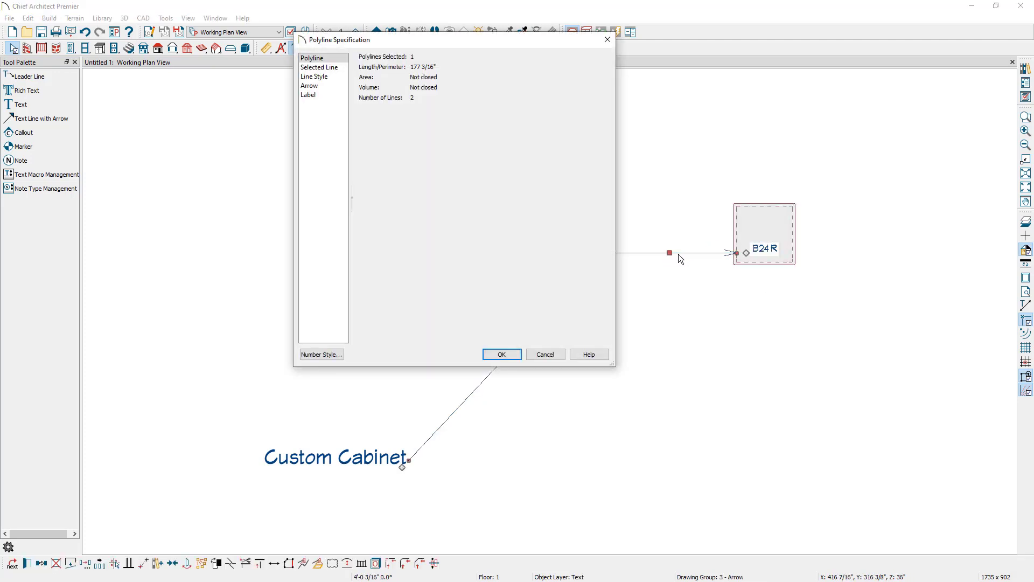
left_click(326, 86)
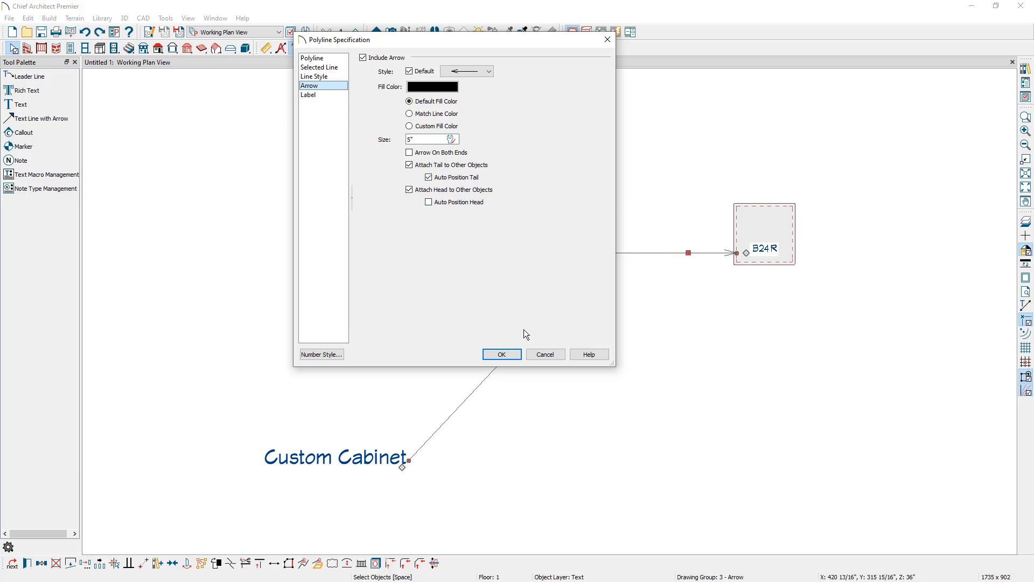
left_click(511, 355)
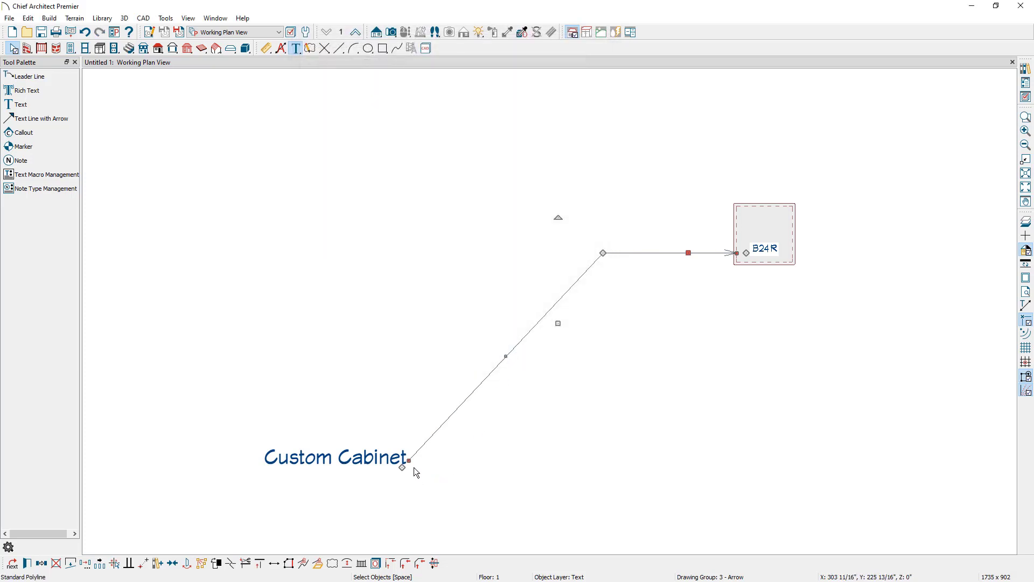
left_click(762, 224)
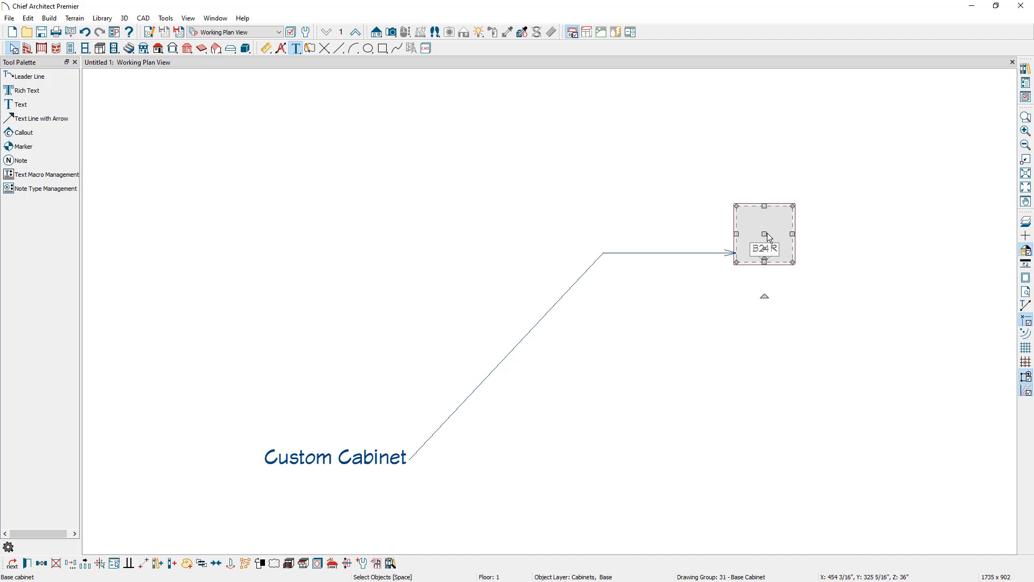
left_click_drag(764, 233, 123, 251)
middle_click_drag(240, 337, 399, 337)
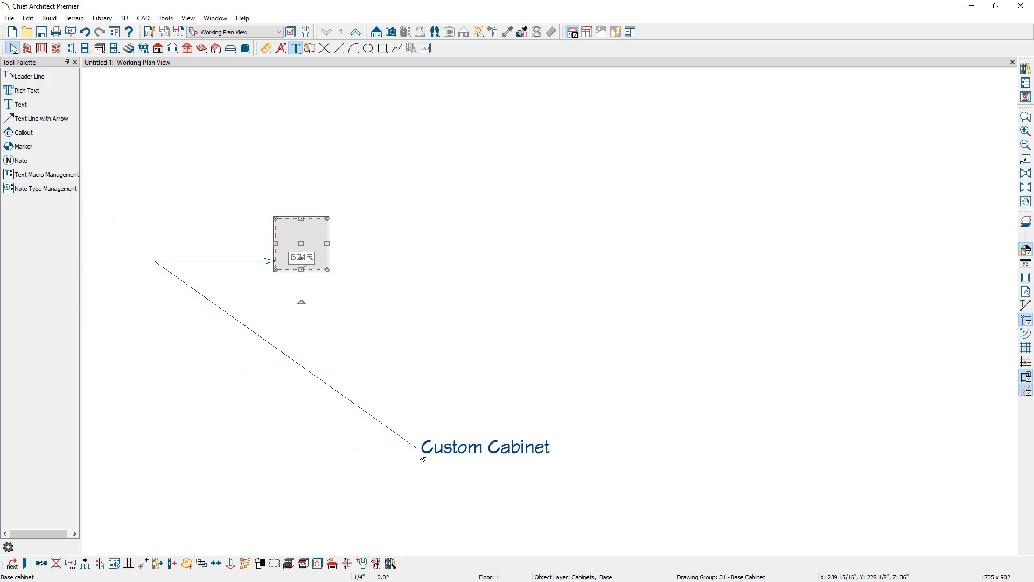